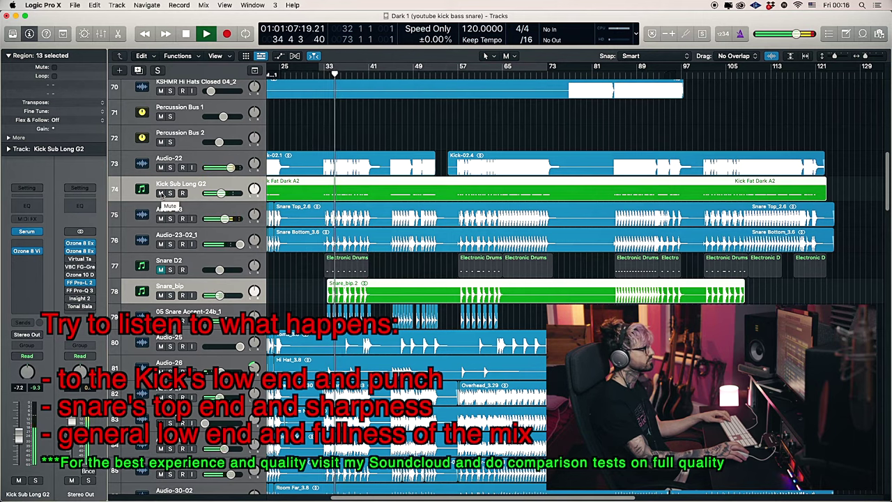
Mute and unmute the Kick Sub Long G2 and Snare_bip tracks during playback to compare the mix, and stop playback.
left_click(161, 193)
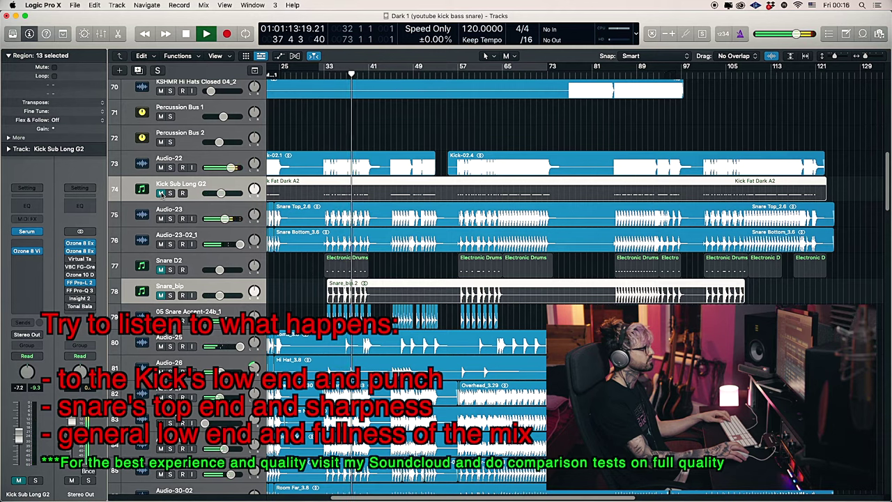
left_click(160, 193)
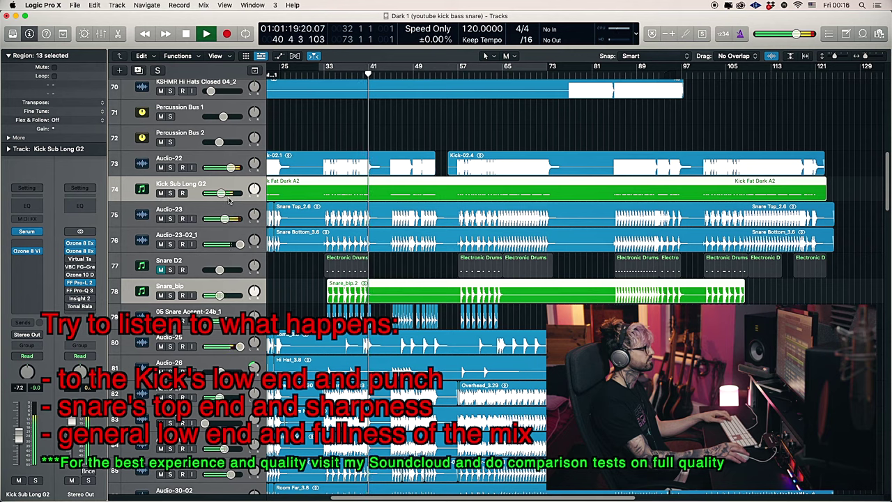
key("space")
left_click_drag(335, 127, 305, 143)
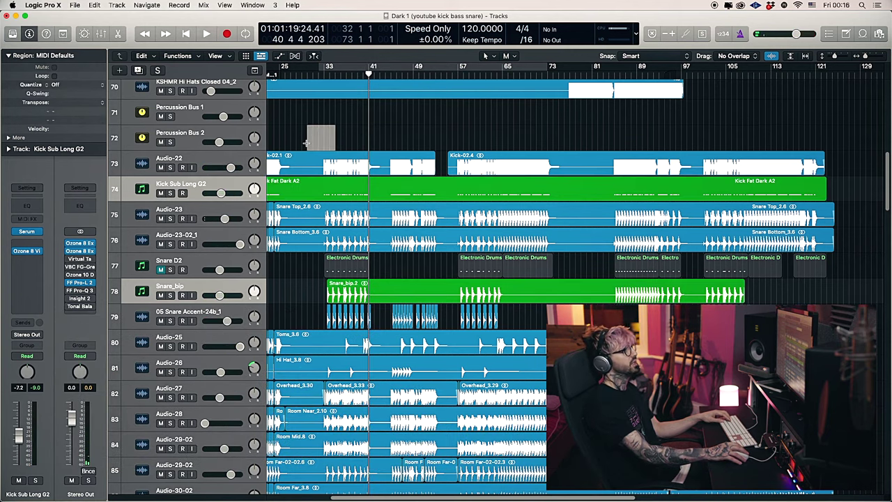
left_click(307, 145)
left_click_drag(306, 148, 327, 142)
left_click(358, 146)
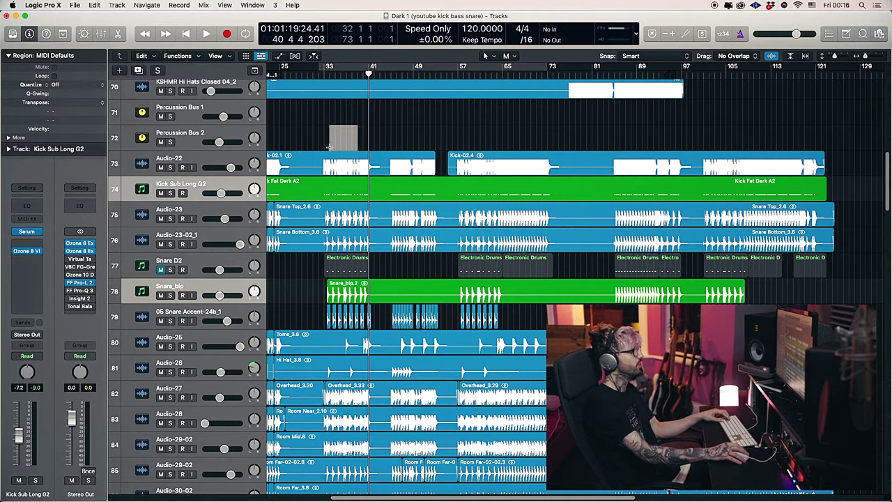
left_click(301, 145)
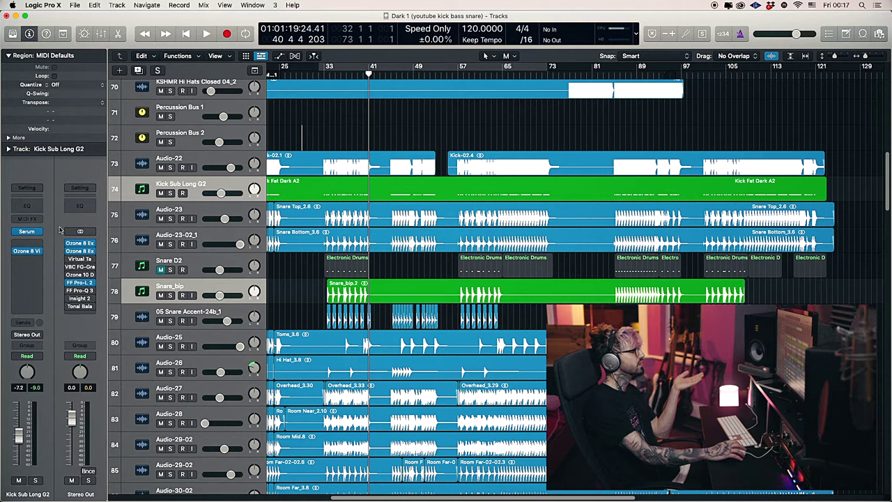
Open the Serum instrument of the Kick Sub Long G2 track and solo the Audio-22 kick track.
left_click(28, 233)
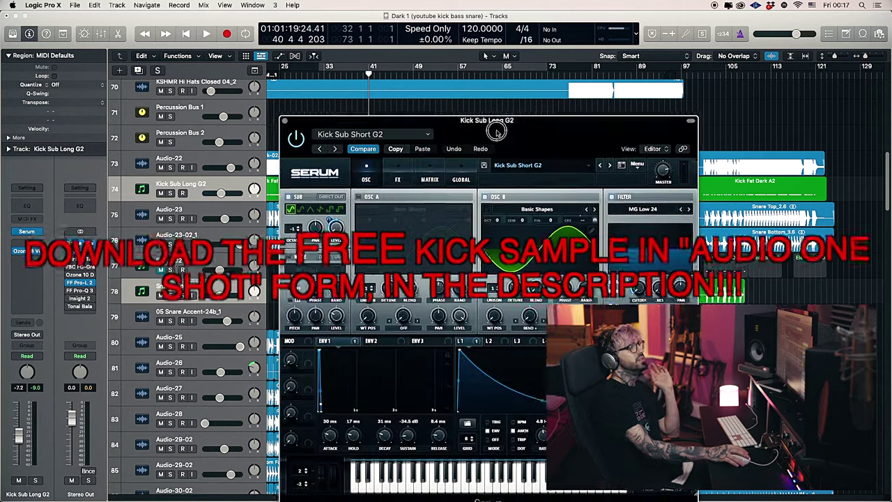
left_click_drag(516, 131, 516, 194)
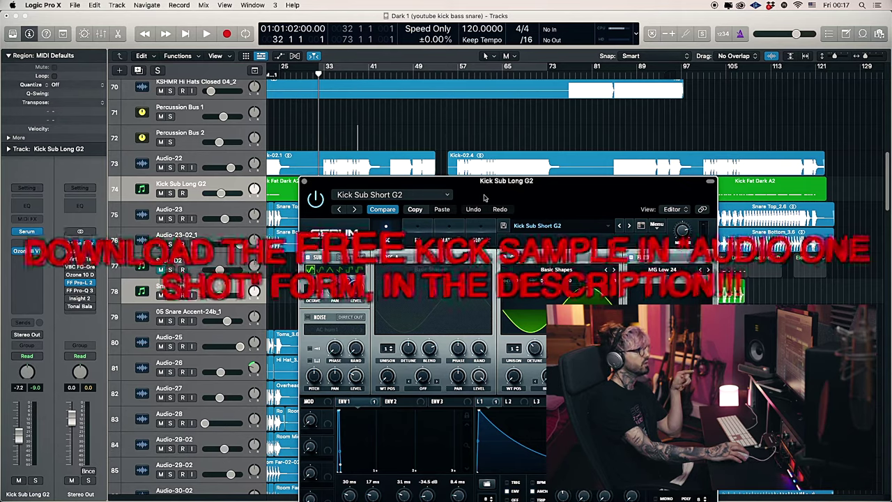
left_click(178, 159)
left_click_drag(540, 227, 553, 177)
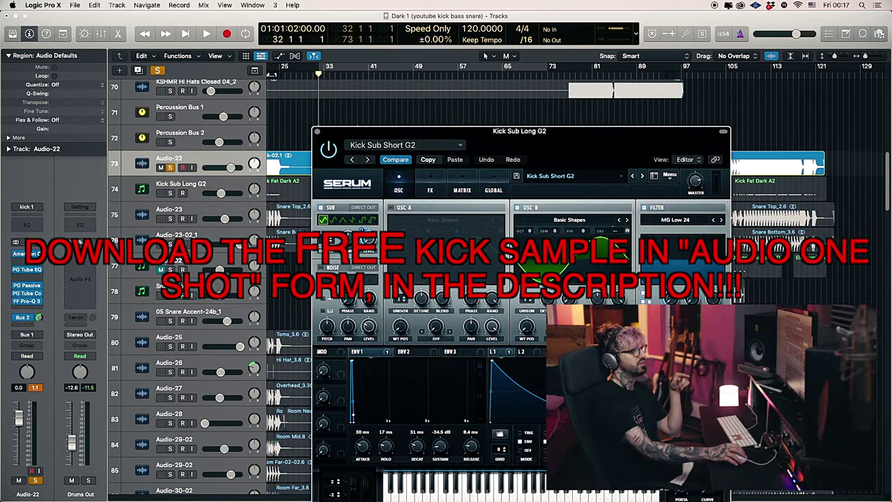
left_click_drag(570, 145, 579, 204)
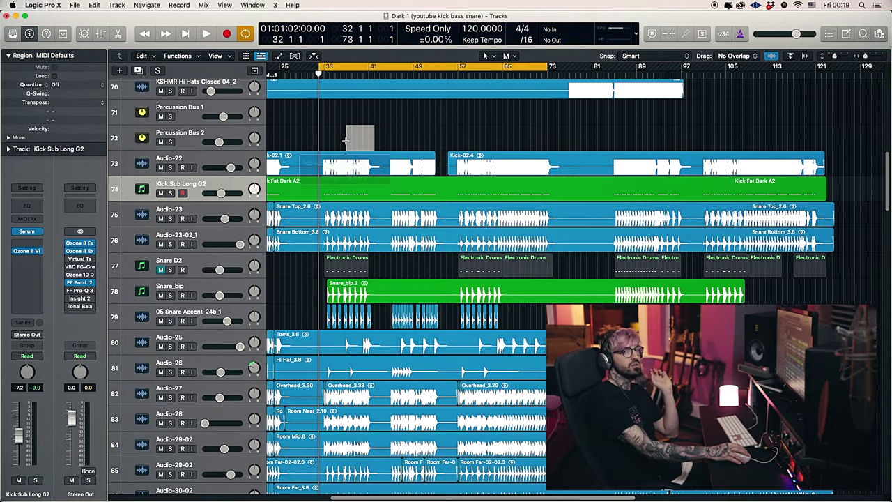
Bring up the Serum instrument of the Kick Sub Long G2 track and position its window so the controls are visible.
left_click_drag(346, 139, 379, 146)
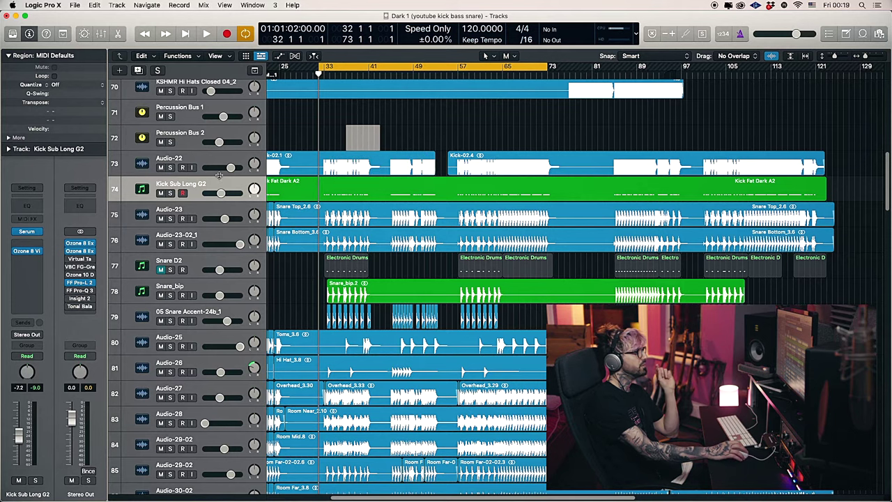
left_click(26, 231)
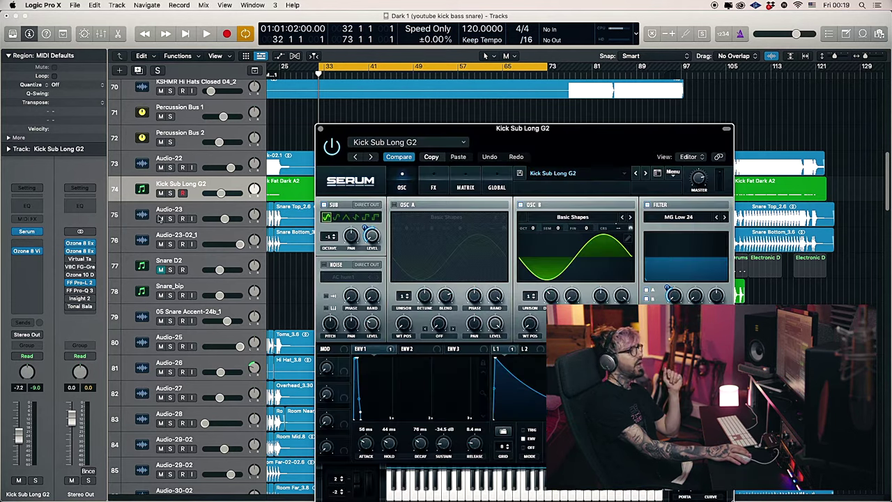
left_click_drag(611, 151, 549, 105)
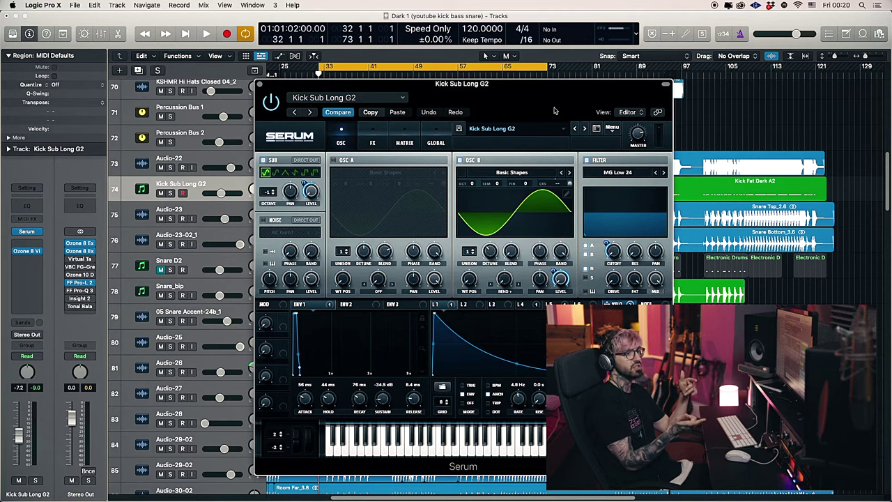
left_click_drag(552, 93, 556, 90)
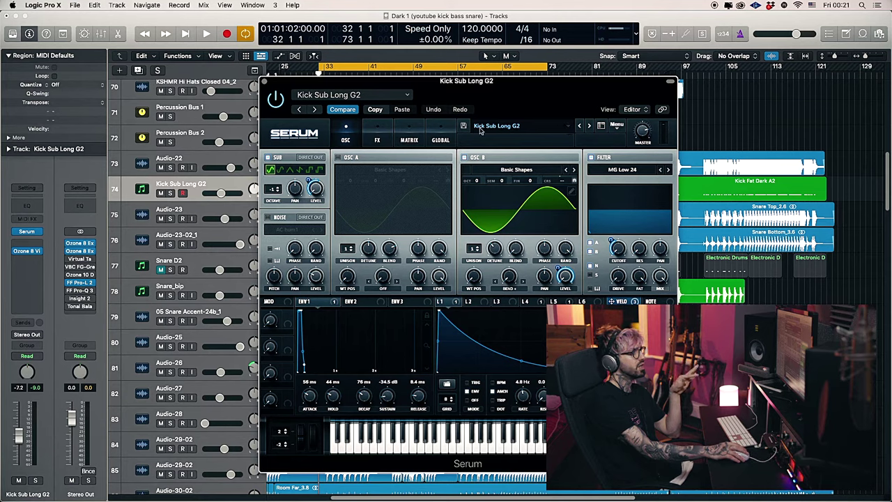
Load the Kick Sub Short G2 preset from the user folder "Metal to Pop sample preset pack" into Serum.
left_click(528, 131)
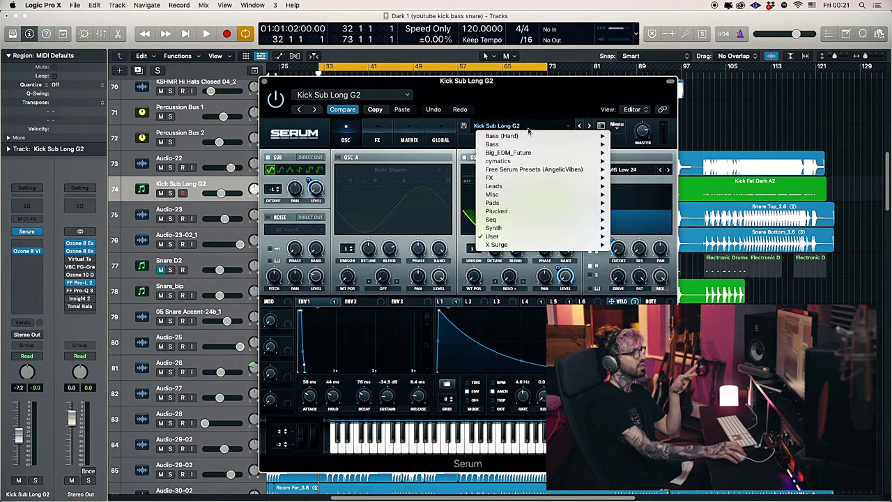
mouse_move(557, 236)
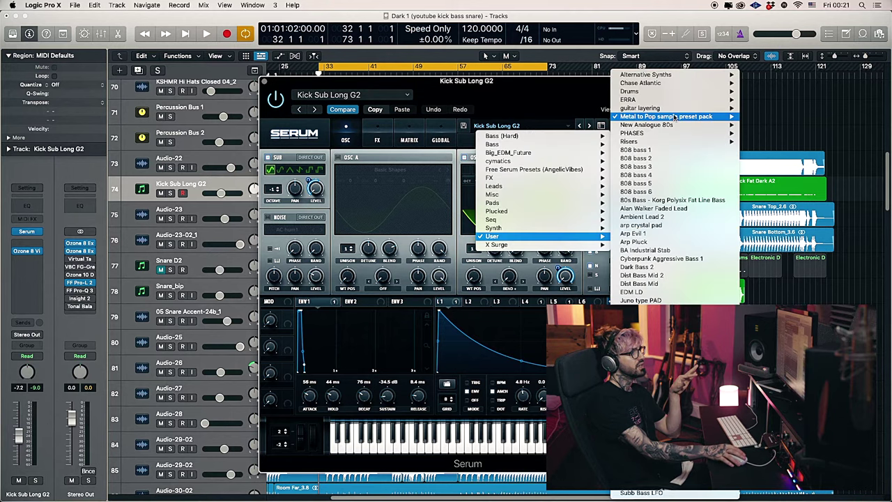
mouse_move(674, 118)
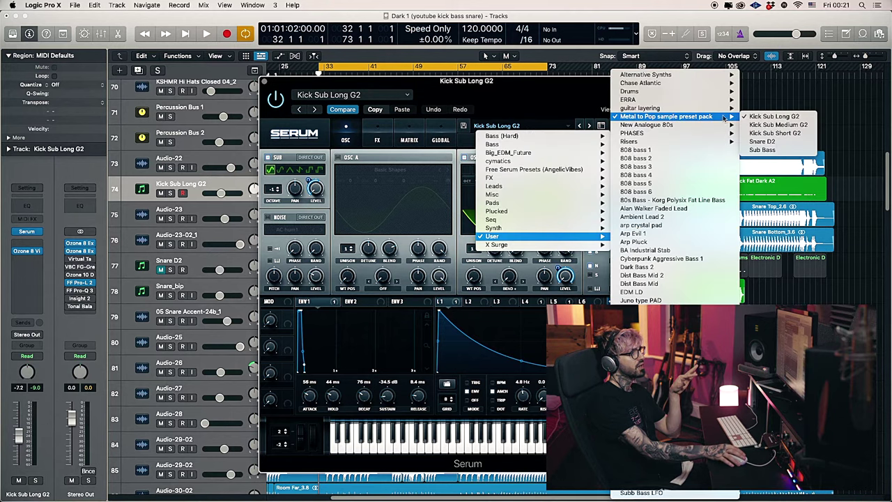
left_click(772, 134)
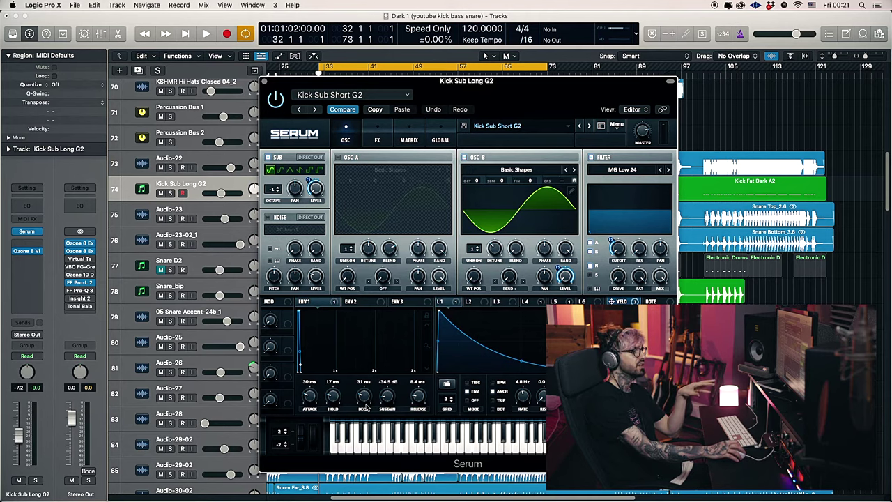
left_click_drag(546, 93, 530, 92)
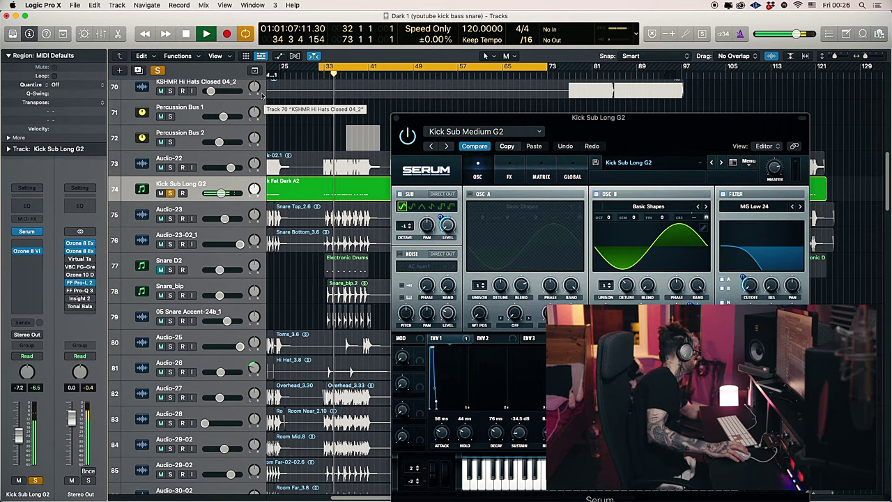
Stop playback of the soloed Kick Sub Long G2 track and toggle the track's record enable.
key("space")
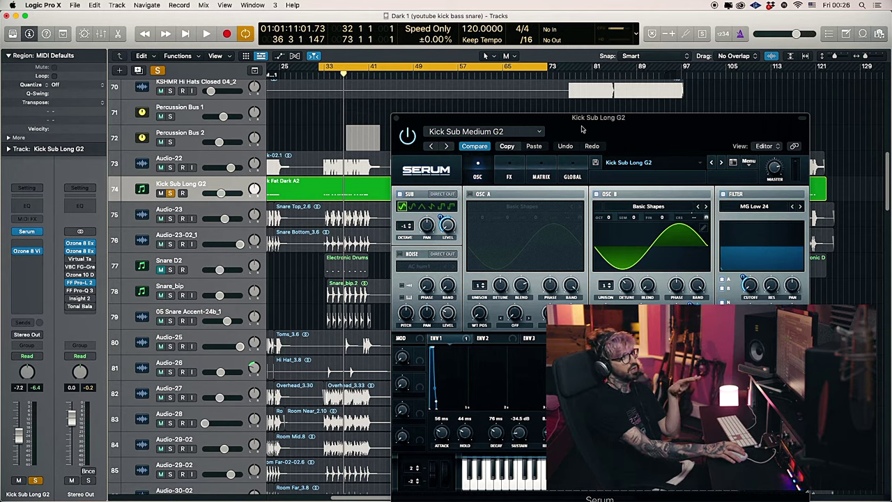
left_click_drag(583, 129, 565, 124)
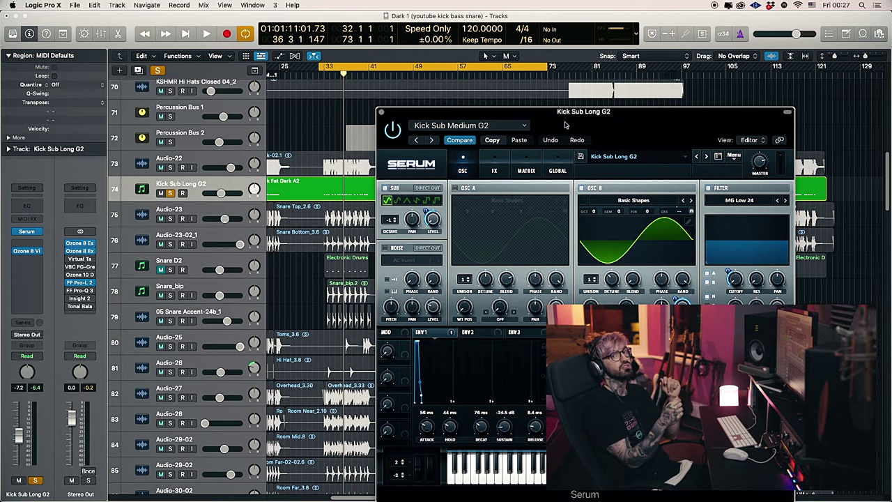
left_click(182, 193)
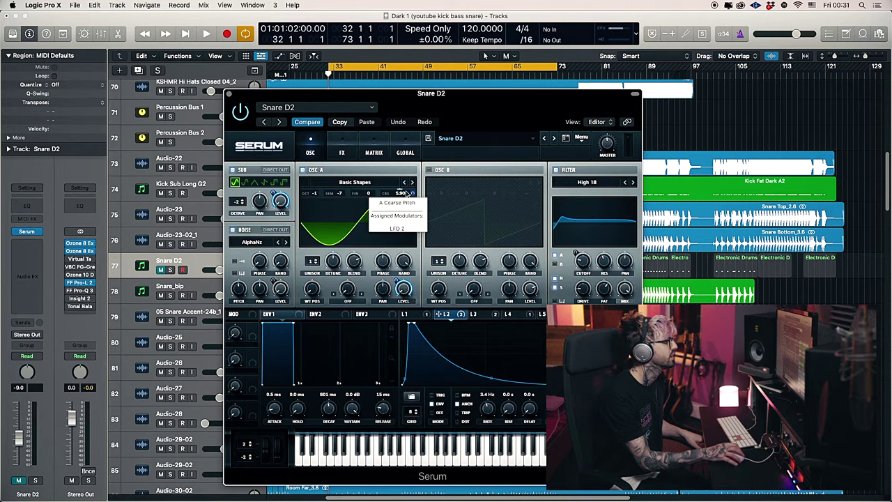
Examine LFOs 1, 3 and 4, the effects and the oscillators of the Snare D2 Serum patch, and close the instrument.
left_click(413, 314)
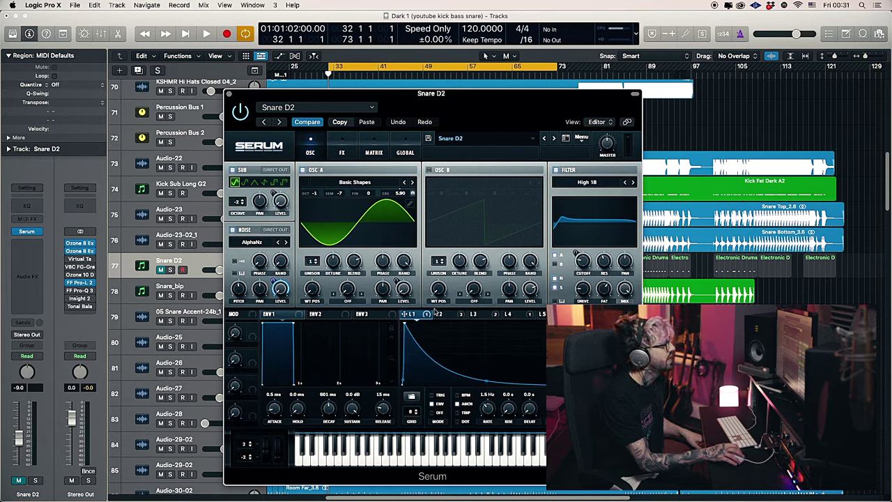
left_click(480, 314)
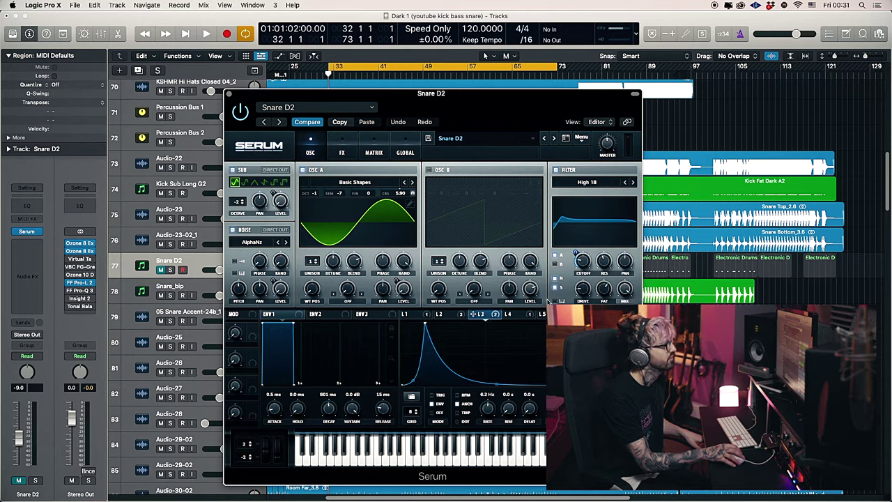
left_click(514, 314)
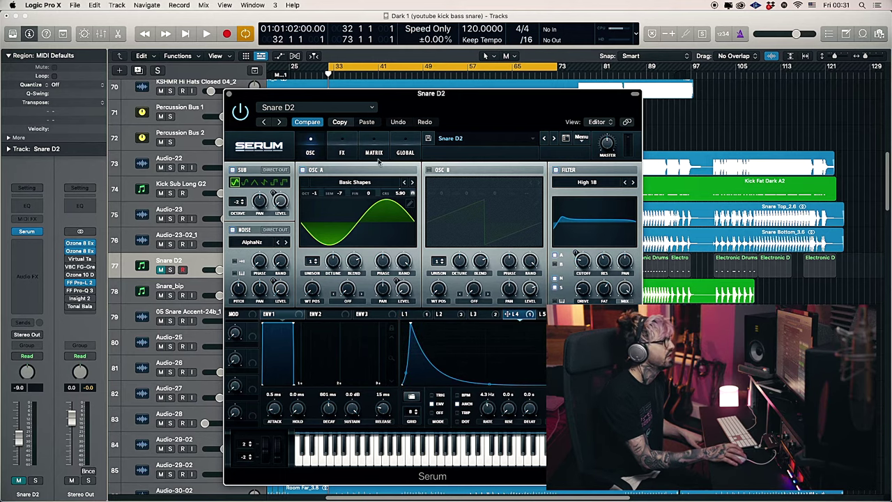
left_click(342, 150)
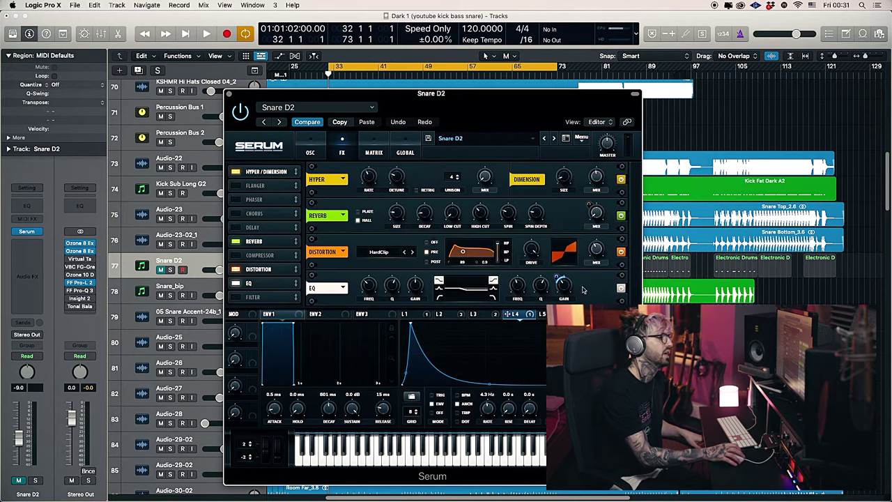
left_click(422, 316)
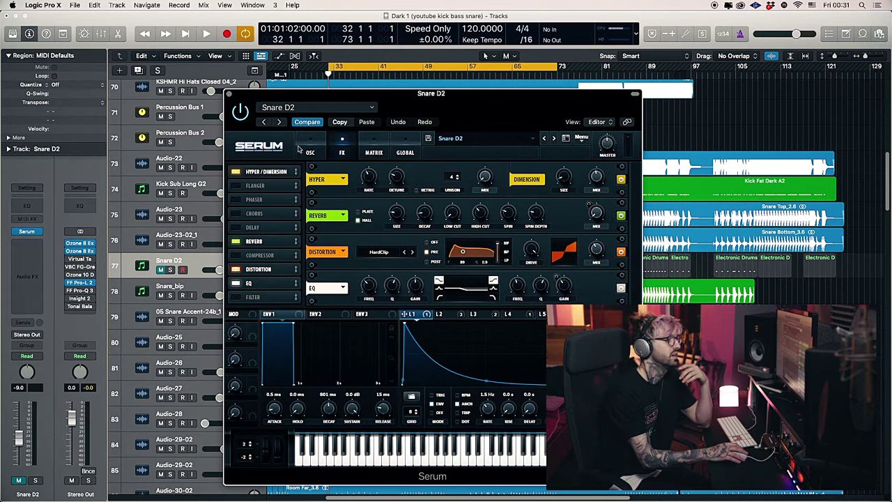
left_click(307, 151)
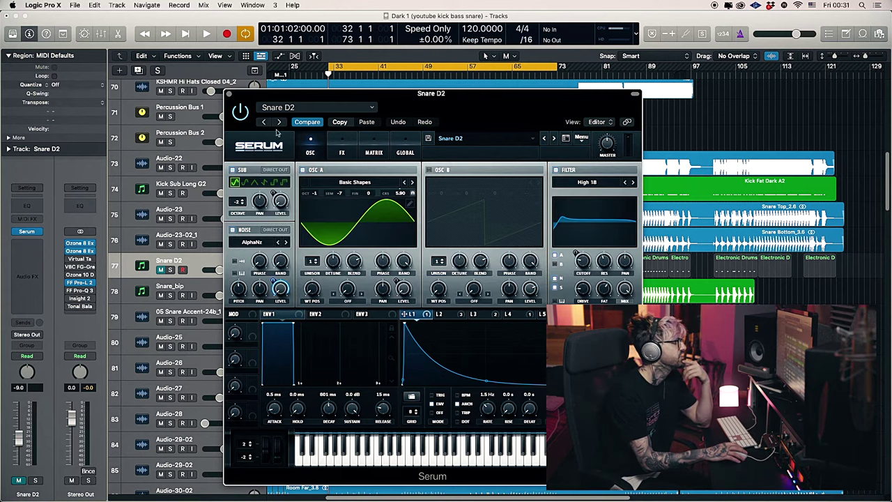
left_click(228, 94)
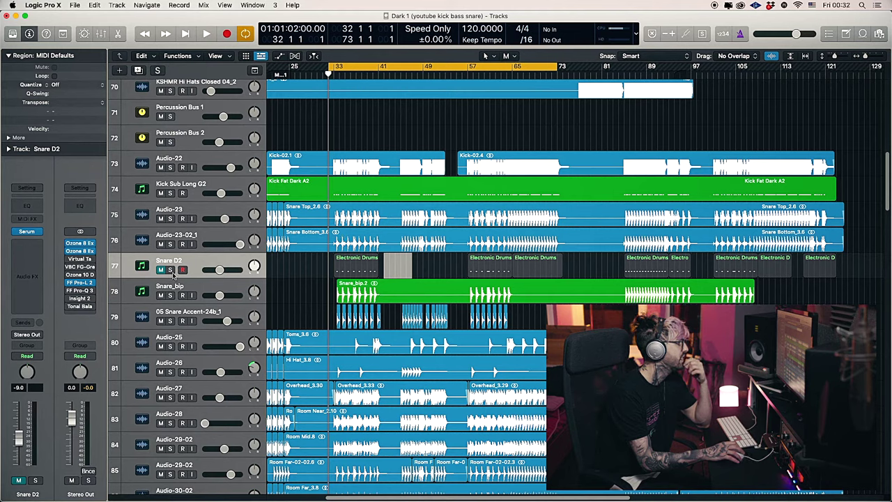
Select the Snare_bip.2 region on the Snare_bip track, solo the track and start playback.
left_click(182, 283)
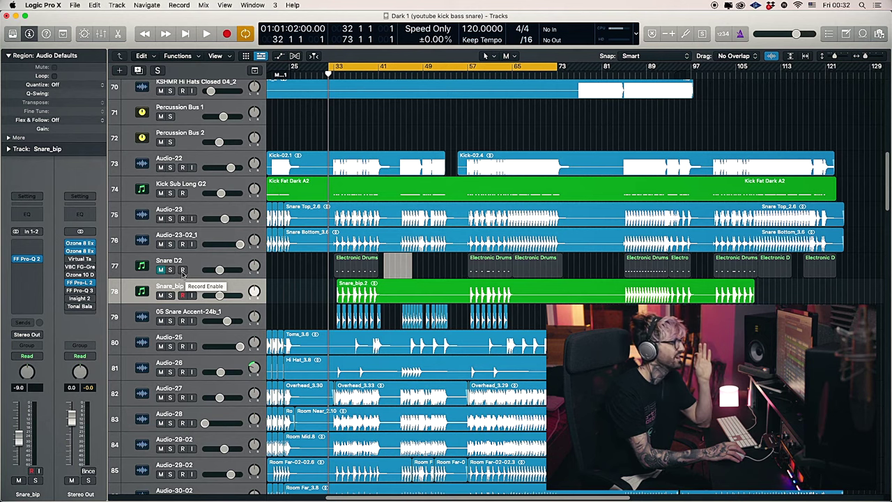
left_click(390, 293)
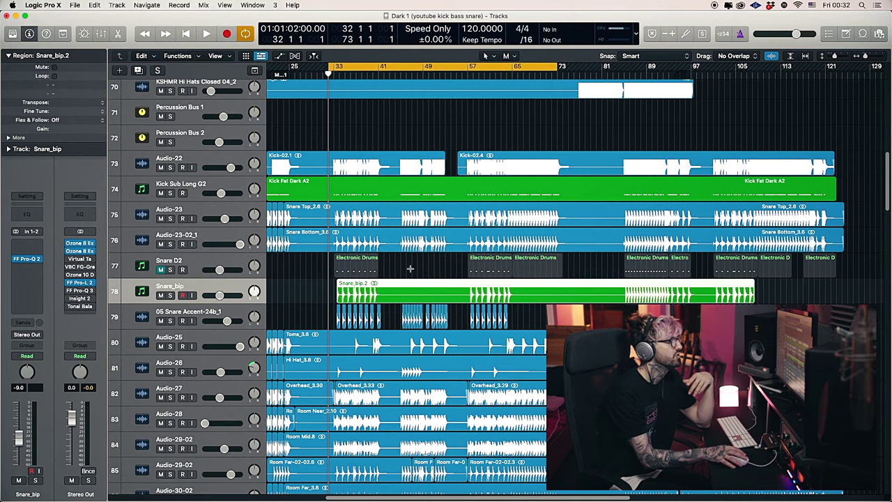
left_click_drag(860, 60, 867, 59)
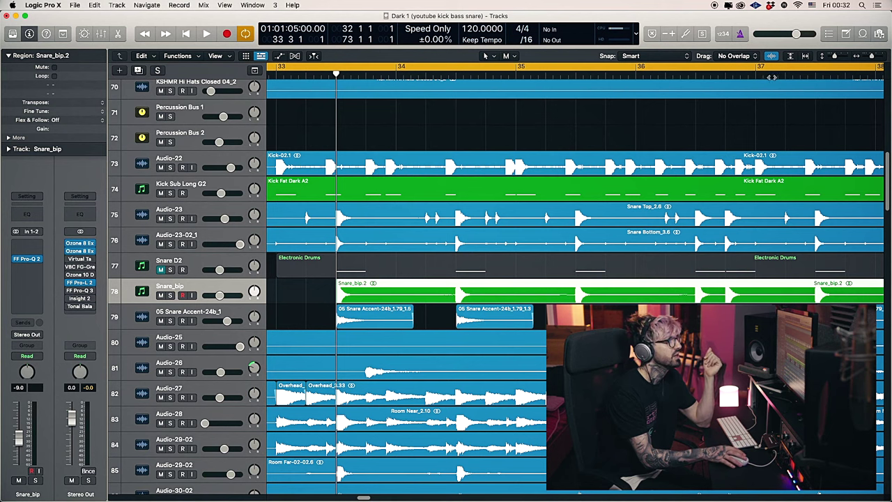
left_click_drag(871, 56, 867, 56)
key("s")
key("space")
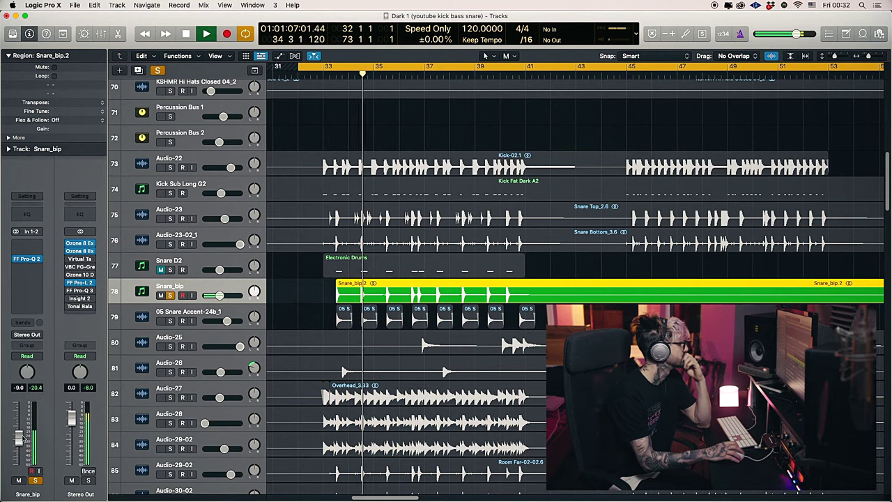
Audition the soloed Snare_bip track at a level of 0.1 dB, stop playback, and lower its volume to -9.6 dB.
left_click_drag(19, 437, 21, 407)
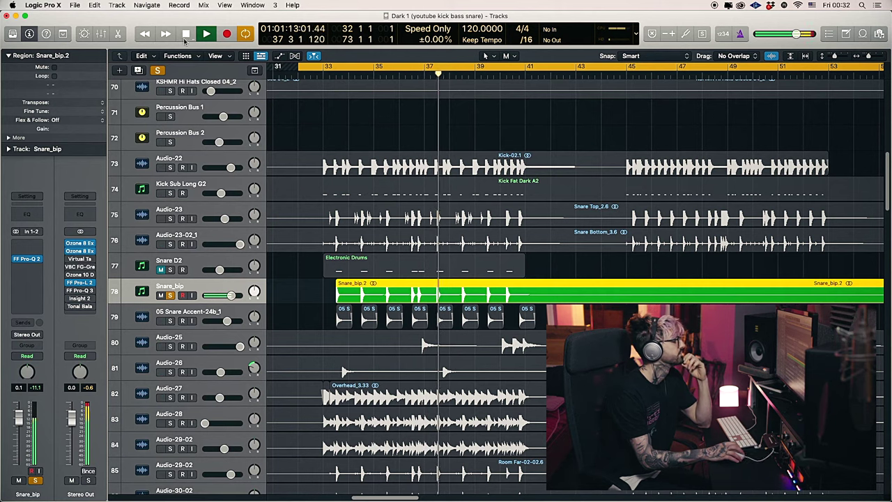
key("space")
left_click_drag(19, 418, 30, 439)
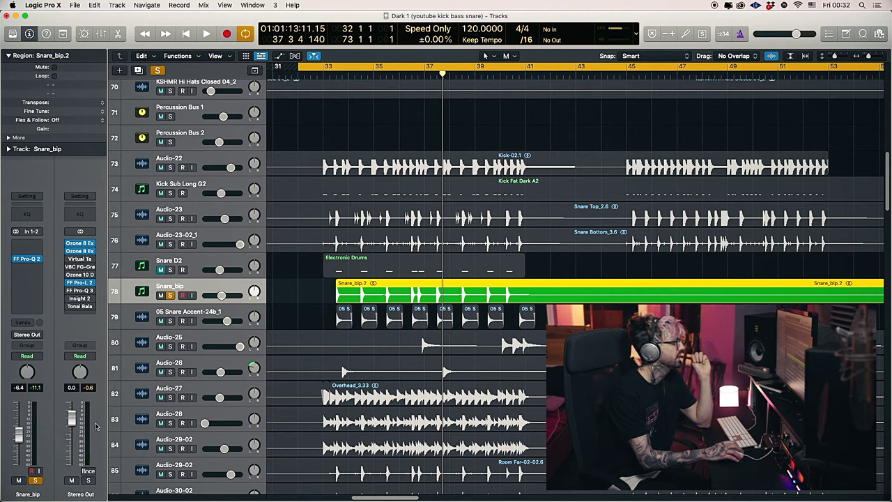
left_click_drag(18, 433, 19, 439)
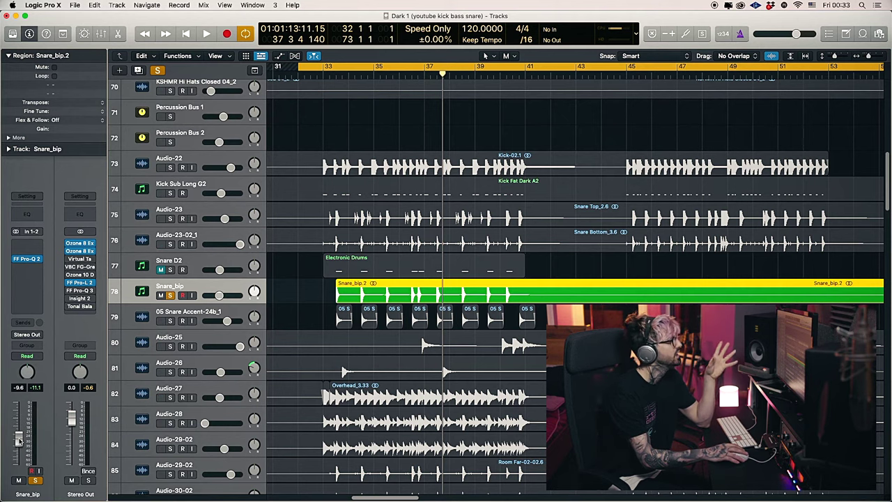
Open the FF Pro-Q 2 equalizer on the Snare_bip track and reposition its window.
mouse_move(28, 259)
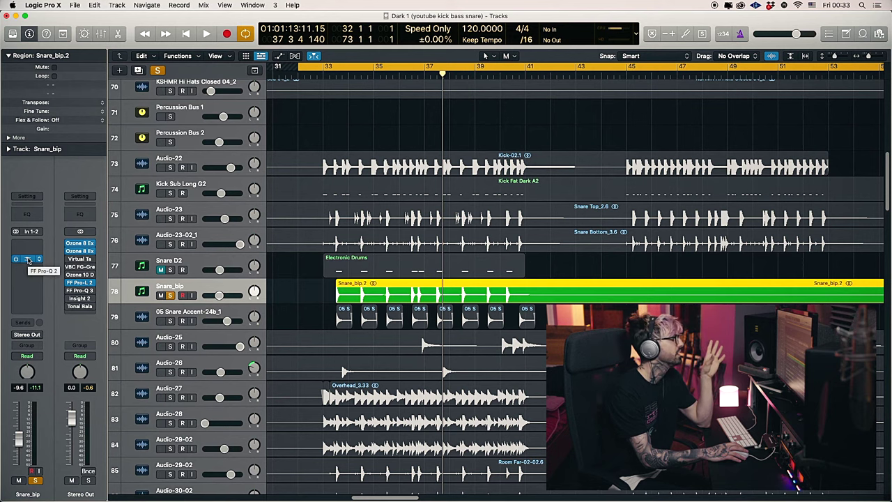
left_click(28, 260)
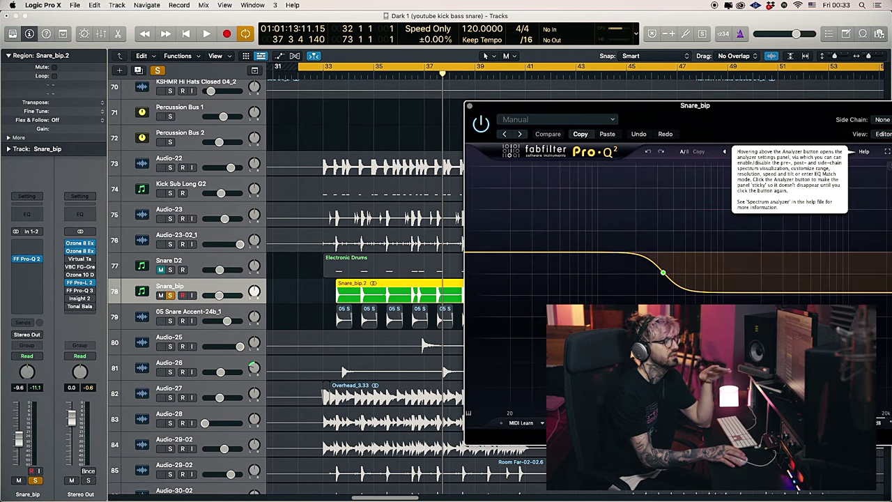
left_click_drag(751, 128, 682, 130)
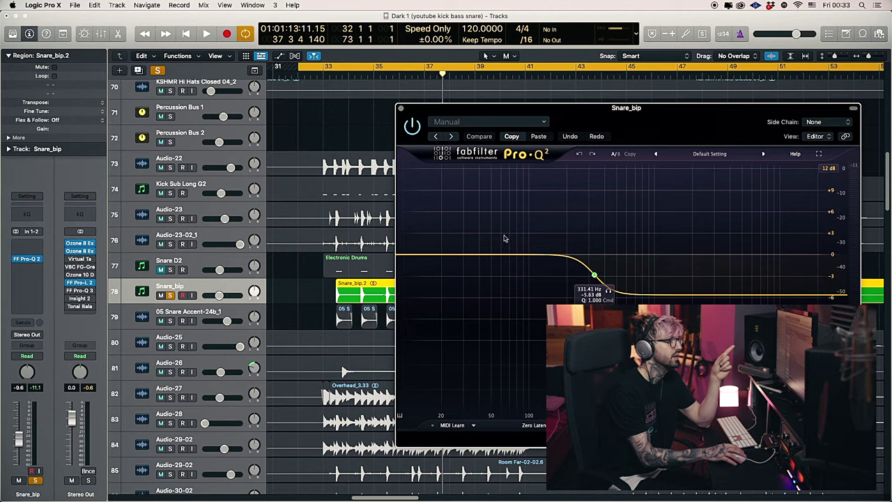
left_click_drag(628, 119, 627, 159)
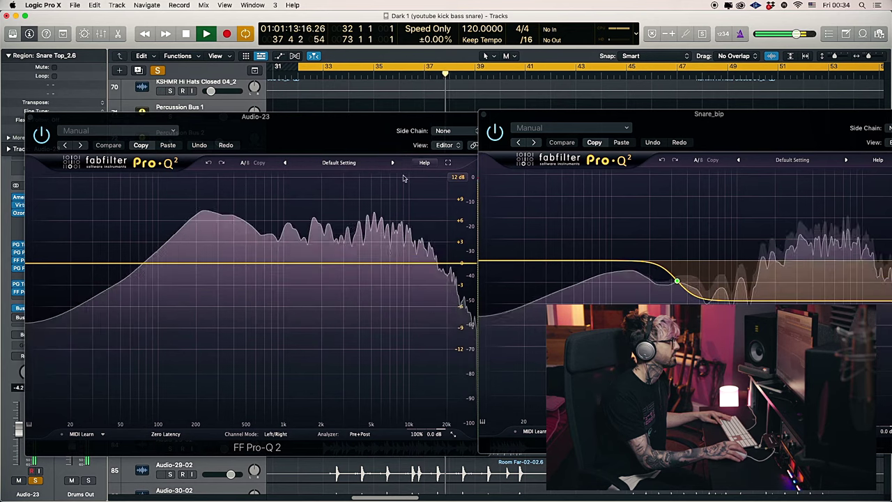
Compare the Audio-23 and Snare_bip spectra in their Pro-Q 2 windows using playback, and close both equalizers.
key("space")
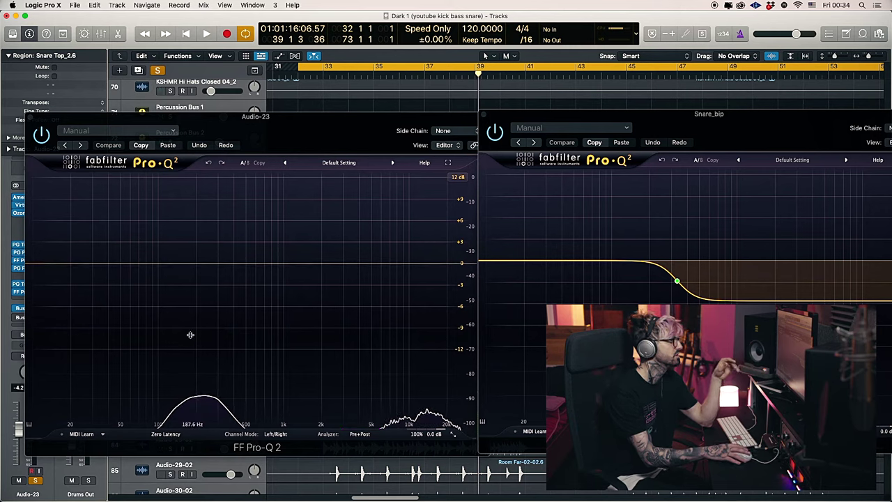
key("space")
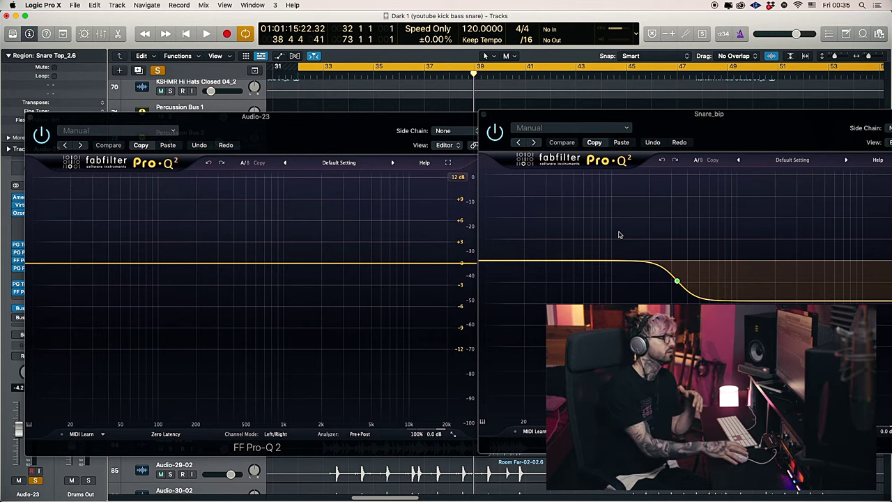
left_click_drag(702, 139, 701, 142)
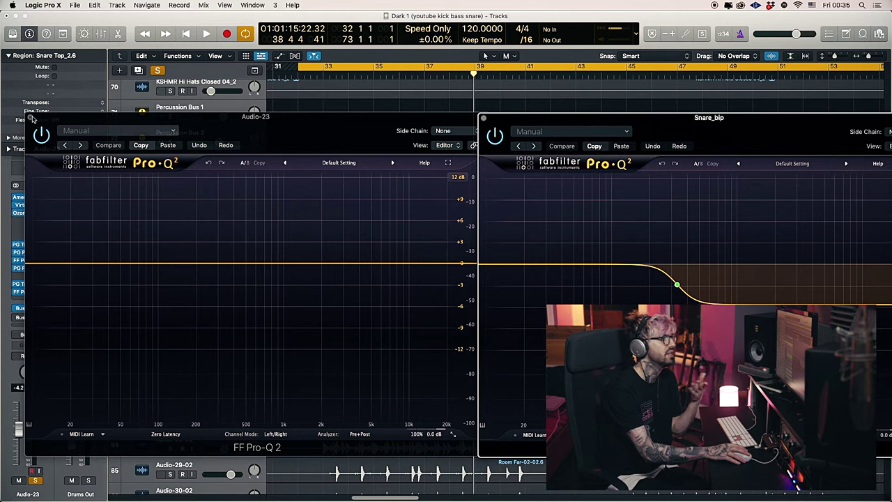
left_click(30, 118)
left_click(482, 119)
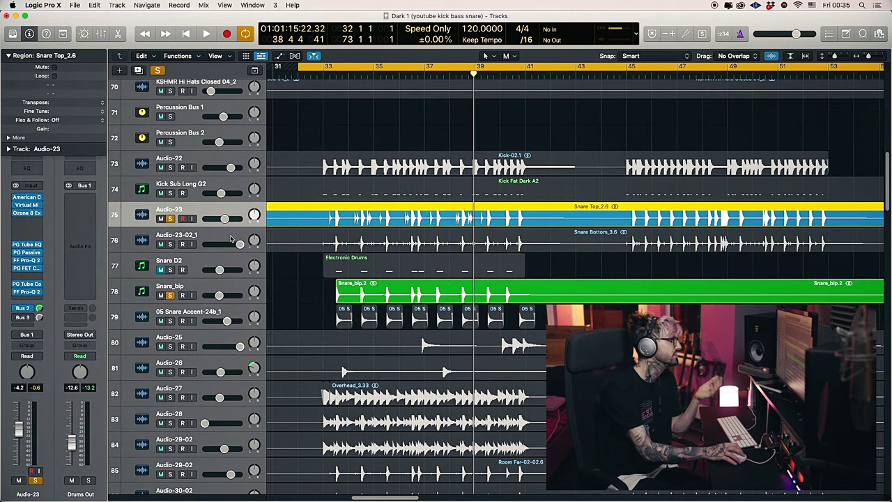
Select the Snare D2 track, unsolo Snare_bip and audition the soloed Audio-23 snare alone.
left_click(216, 286)
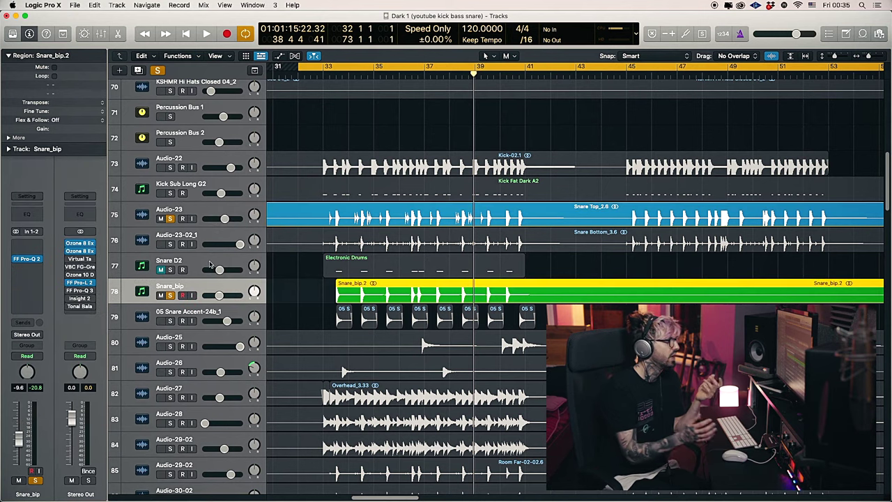
left_click(209, 264)
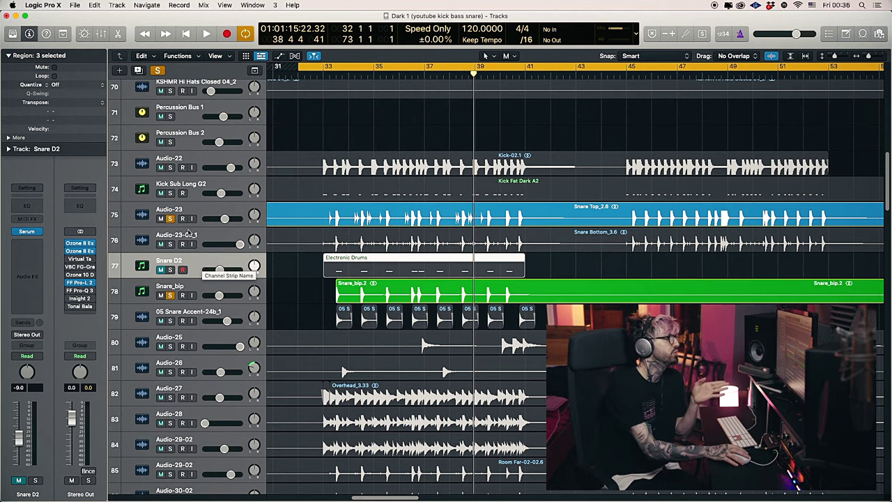
left_click(169, 295)
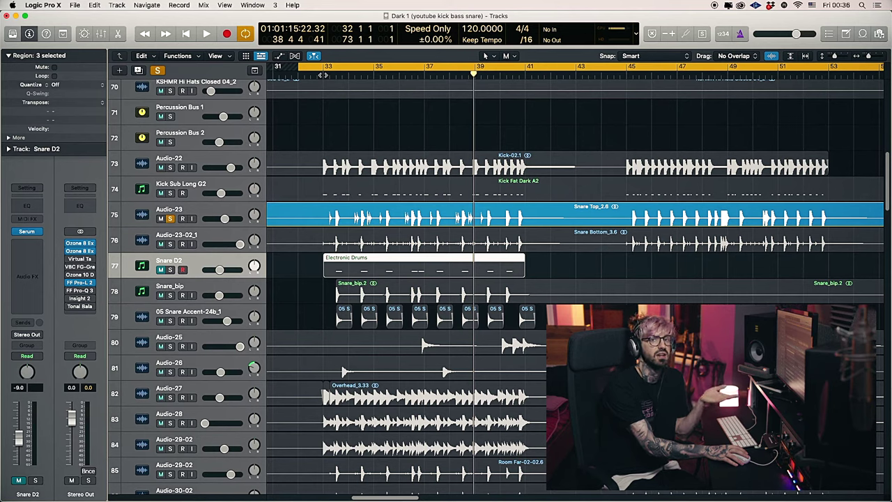
key("space")
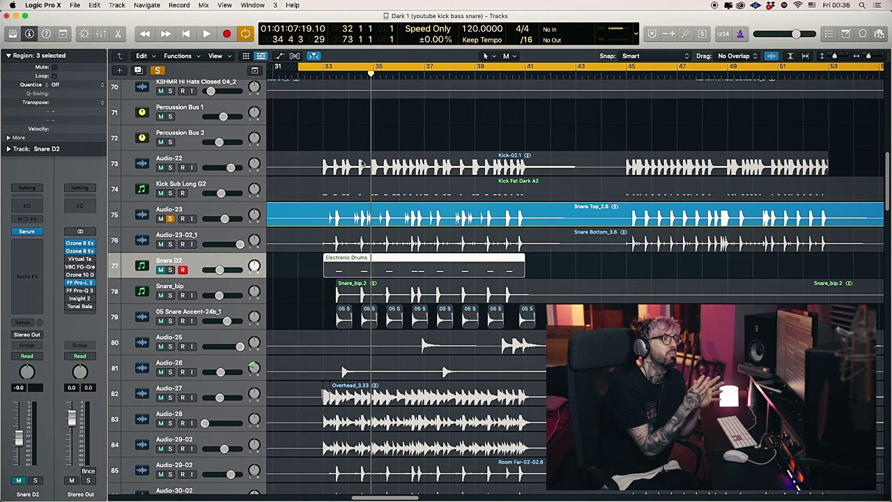
Switch the solo from the Audio-23 snare track to the Snare_bip track.
key("super+Right")
key("super+Right")
key("super+Right")
key("super+Right")
key("super+Right")
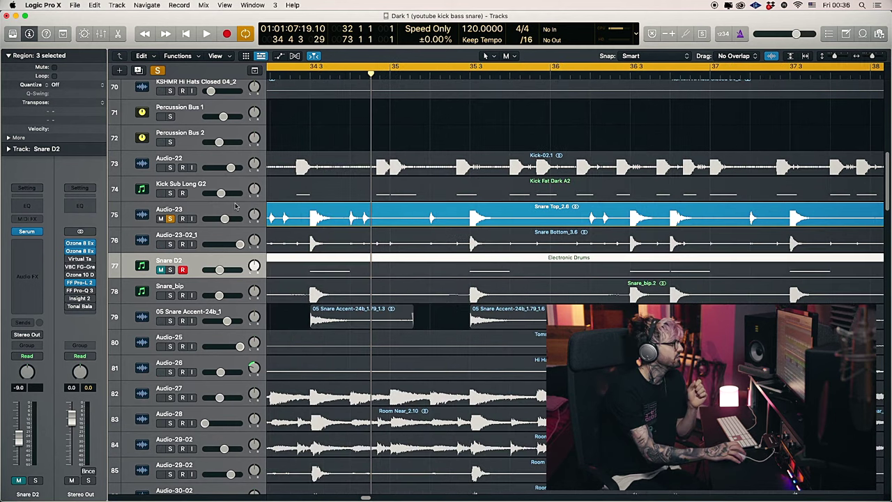
left_click(169, 218)
left_click(169, 295)
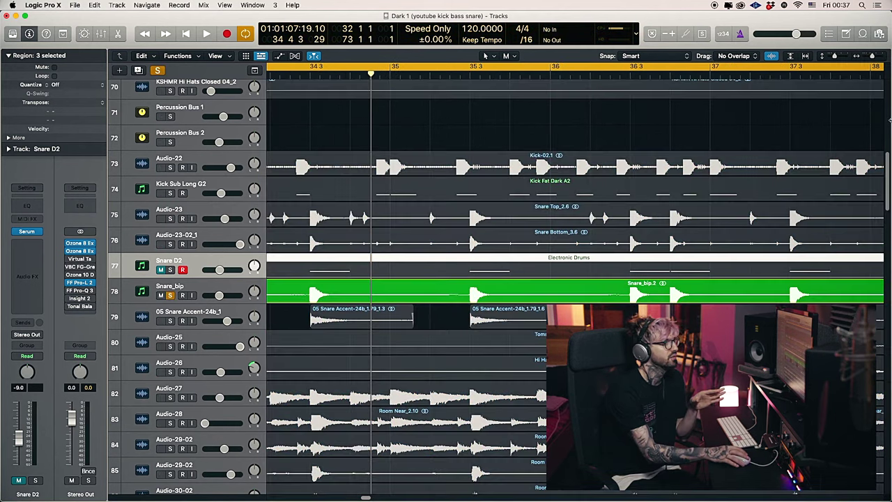
Reduce the waveform display height and mark the transient and the tail of the Snare_bip hit at 35 3 with the Marquee tool.
left_click(771, 56)
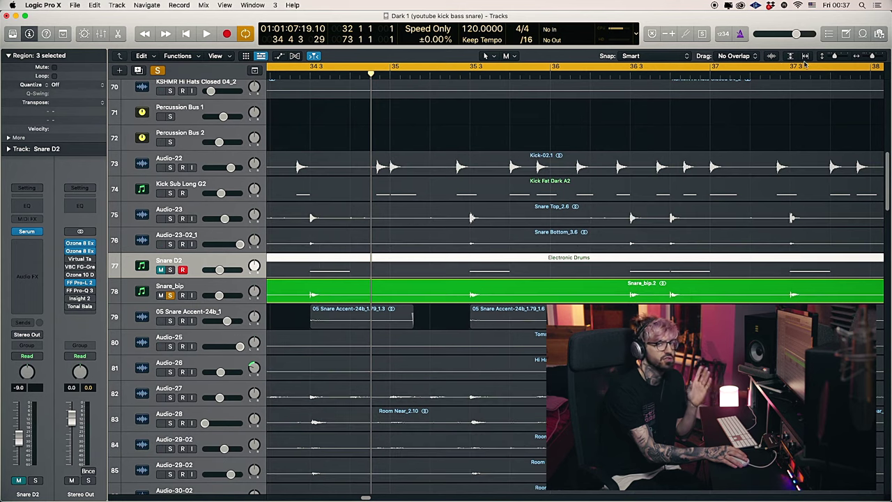
key("super+Right")
key("super+Right")
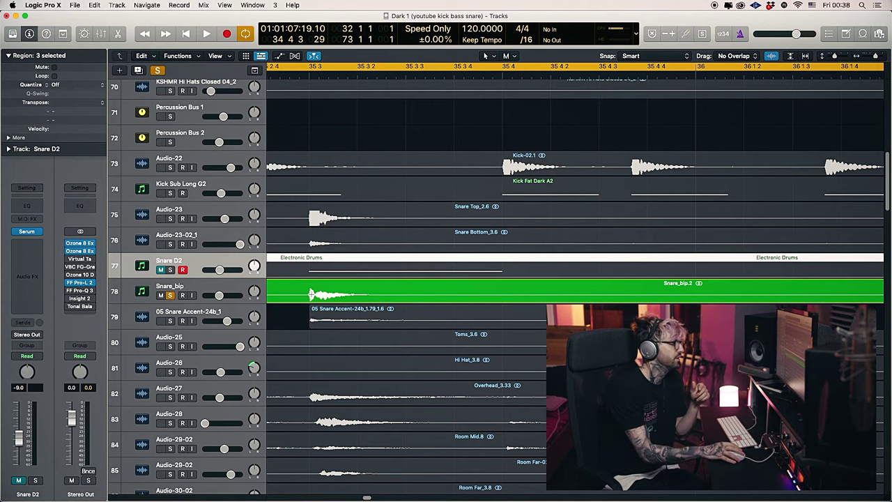
left_click_drag(316, 295, 371, 298)
left_click_drag(311, 296, 308, 298)
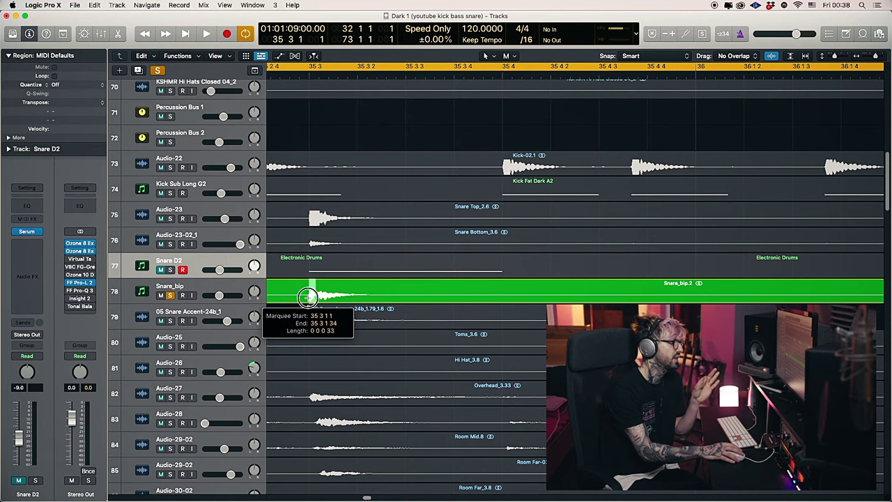
left_click_drag(307, 298, 307, 297)
left_click_drag(378, 298, 314, 298)
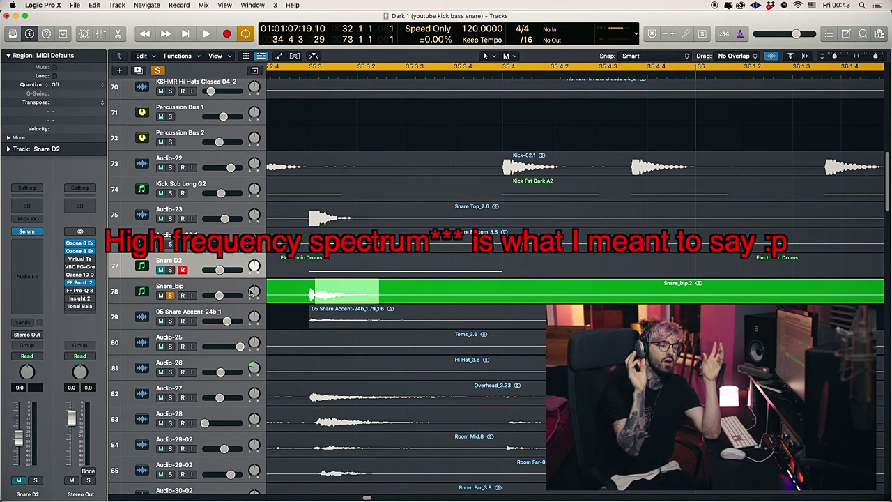
Examine the Serum patch on the Sub Bass instrument track below the drum tracks, and close the instrument.
key("z")
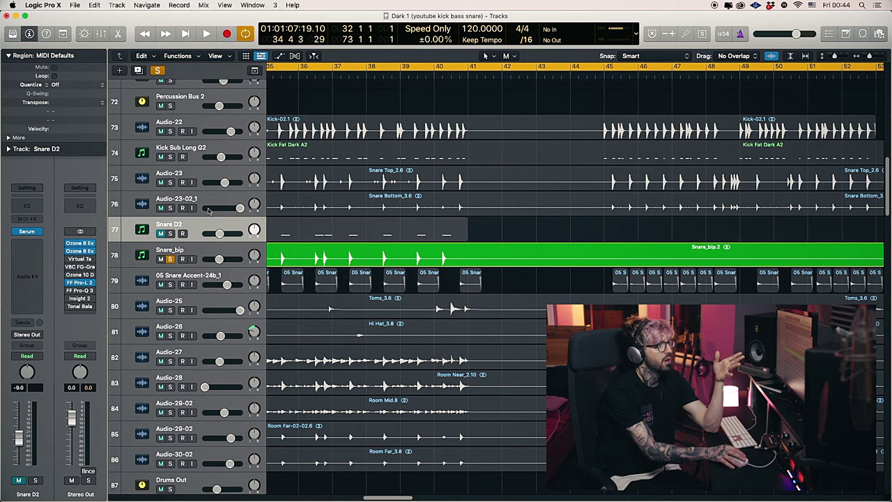
left_click_drag(876, 58, 867, 59)
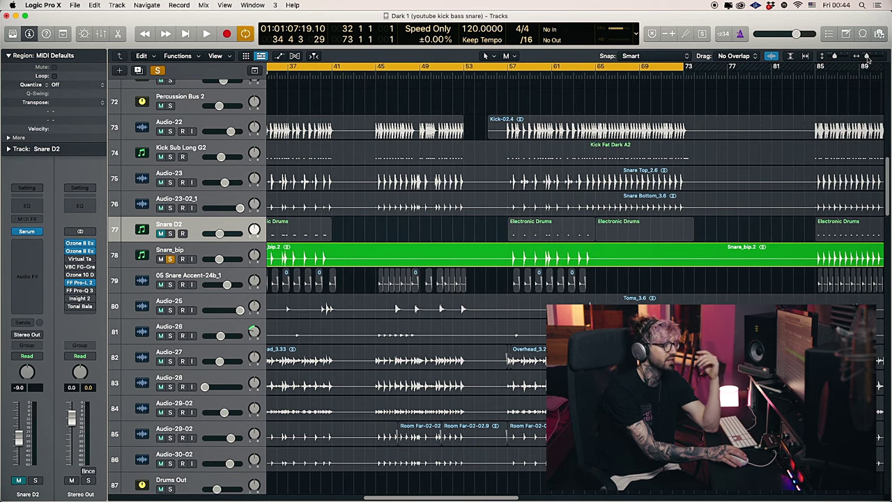
key("super+Left")
left_click_drag(410, 496, 364, 496)
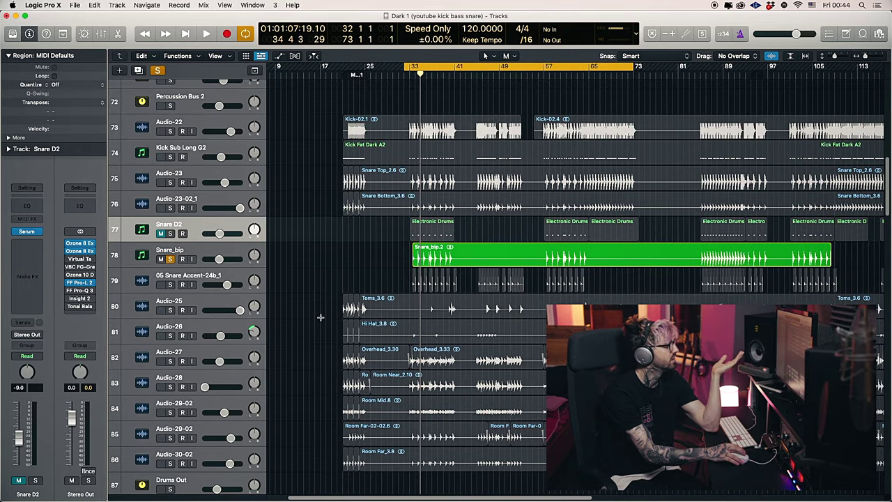
scroll(318, 312, "down", 5)
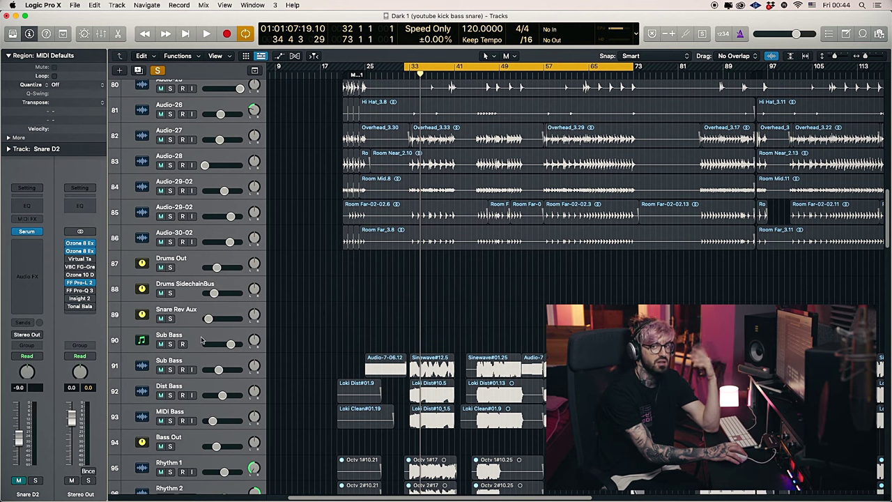
left_click(205, 339)
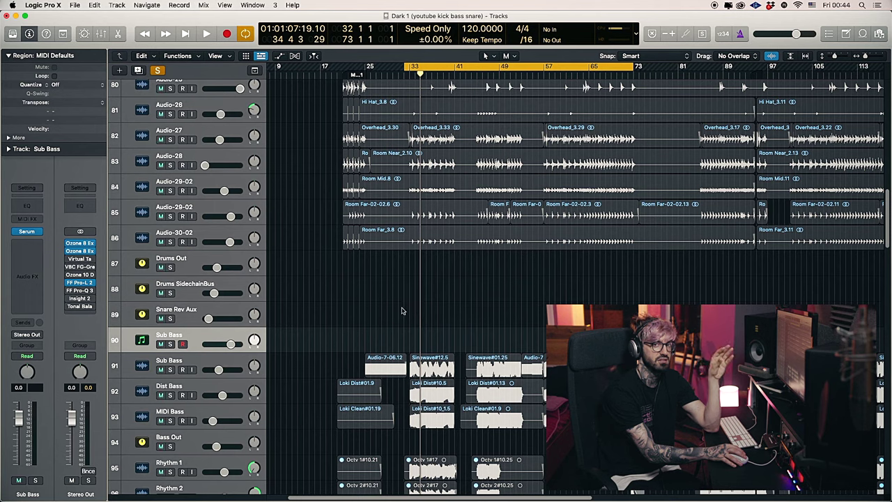
key("v")
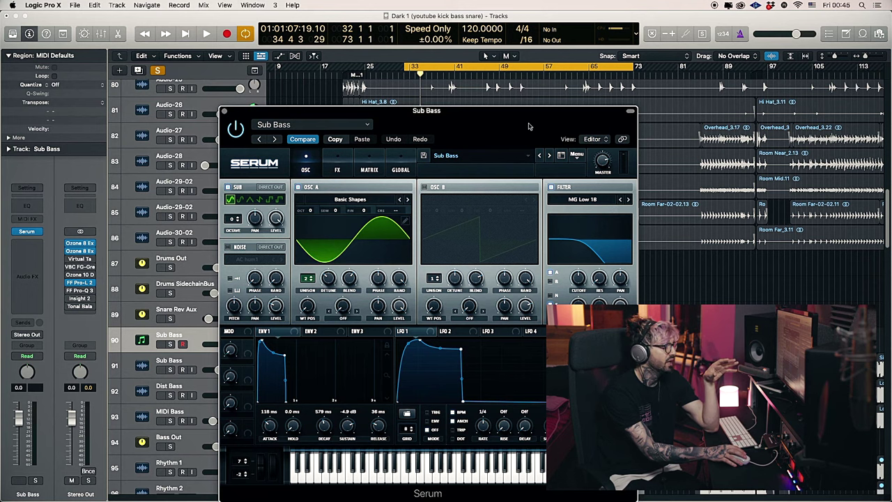
left_click_drag(528, 126, 544, 110)
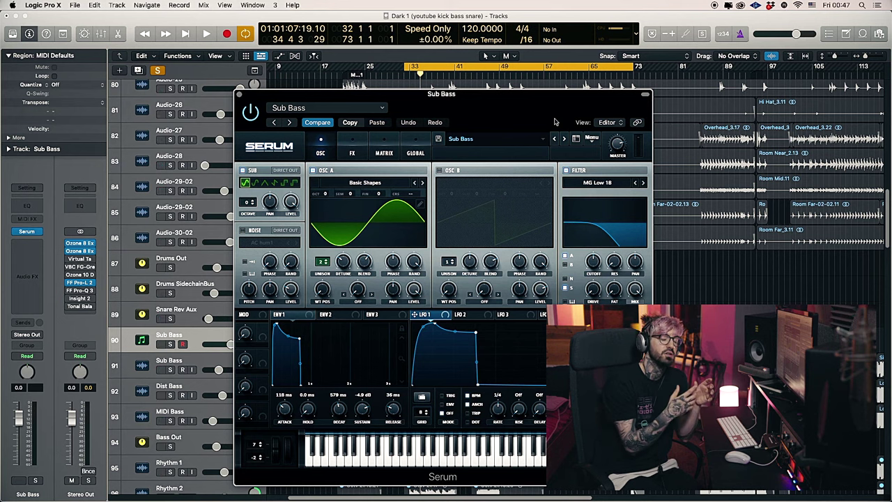
key("v")
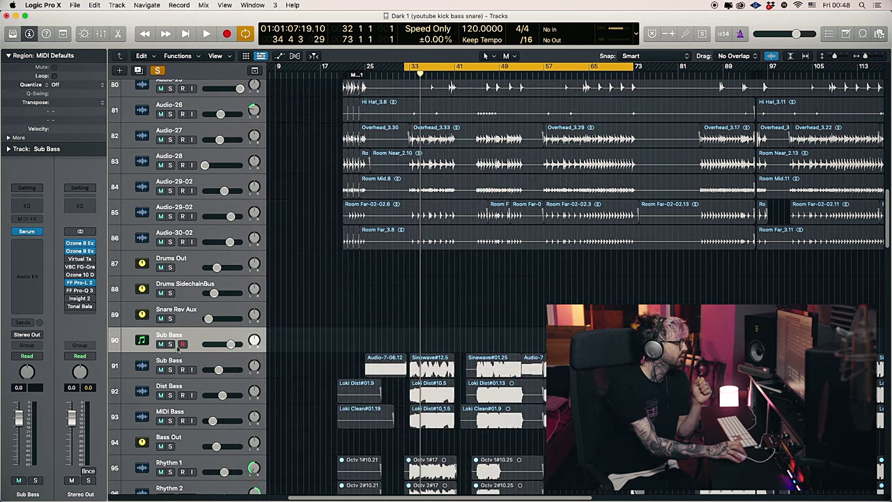
Select and solo the Sub Bass audio track and play it back.
left_click(188, 360)
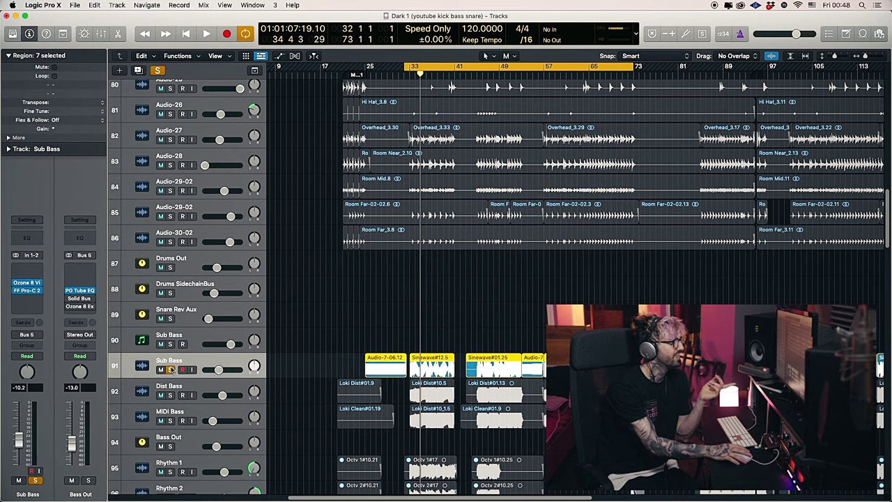
key("space")
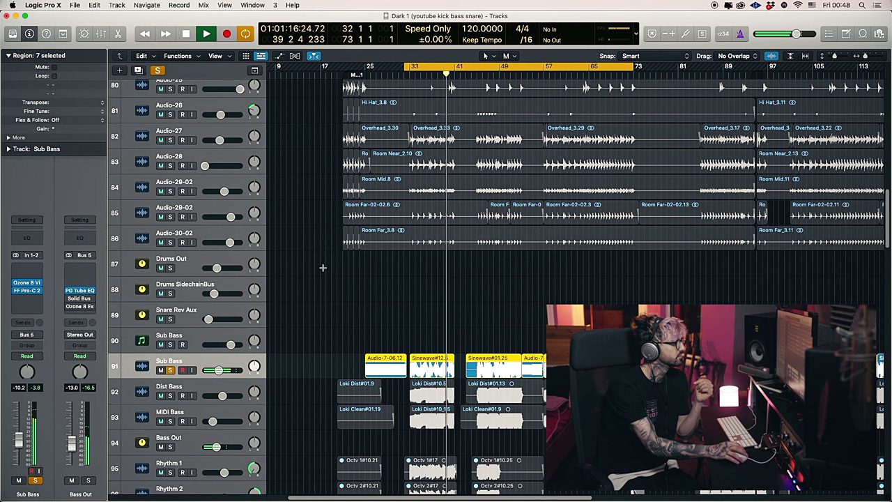
left_click(476, 96)
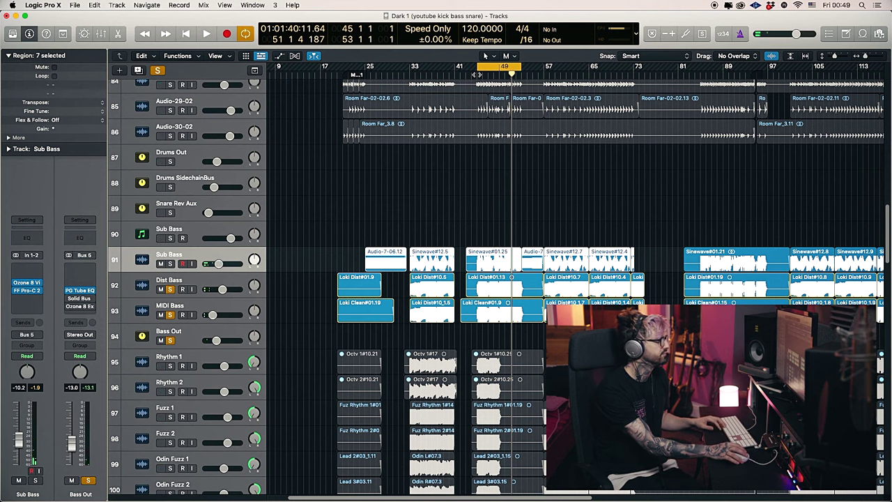
Play the soloed Dist Bass and MIDI Bass from just before bar 45, toggling the Sub Bass solo off and back on to compare.
left_click(478, 74)
key("space")
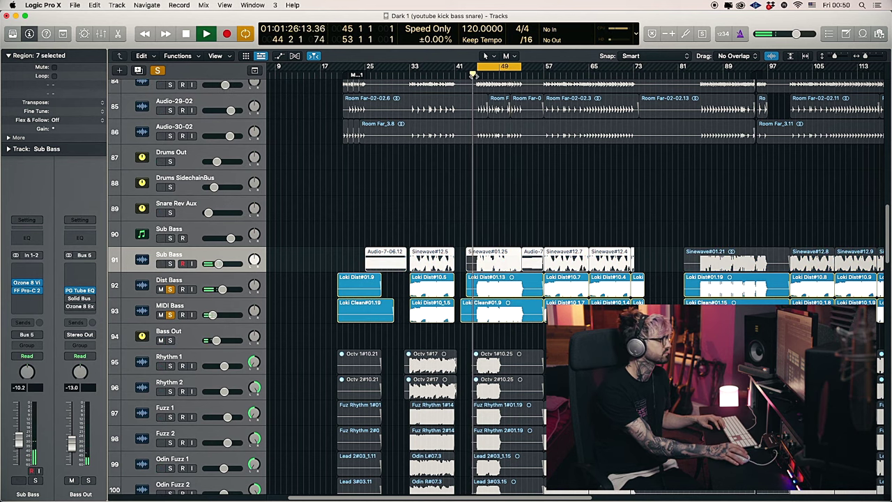
left_click(169, 263)
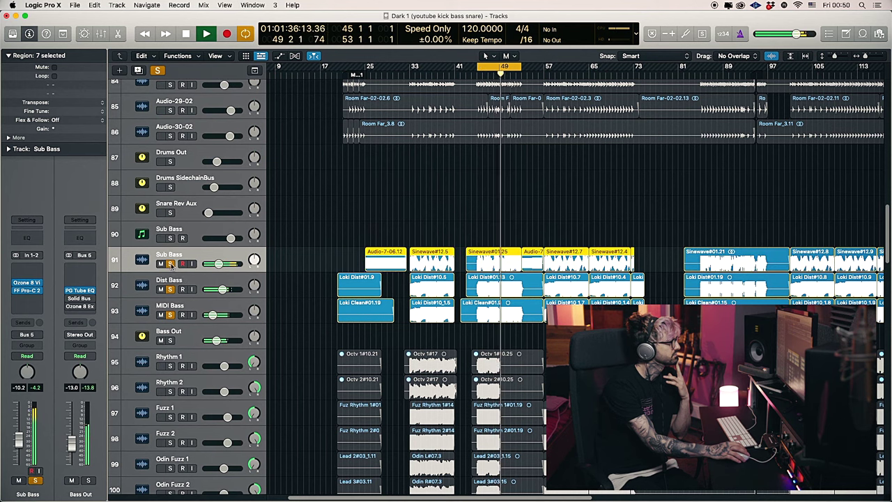
left_click(170, 263)
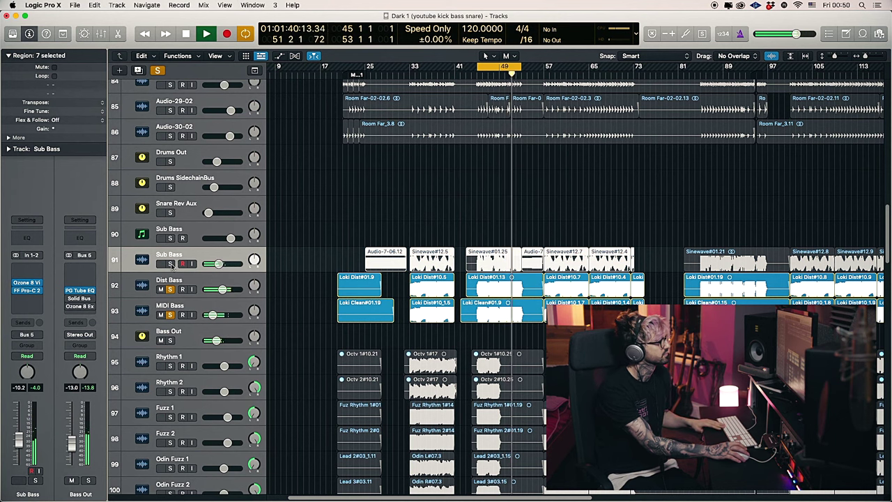
left_click(169, 263)
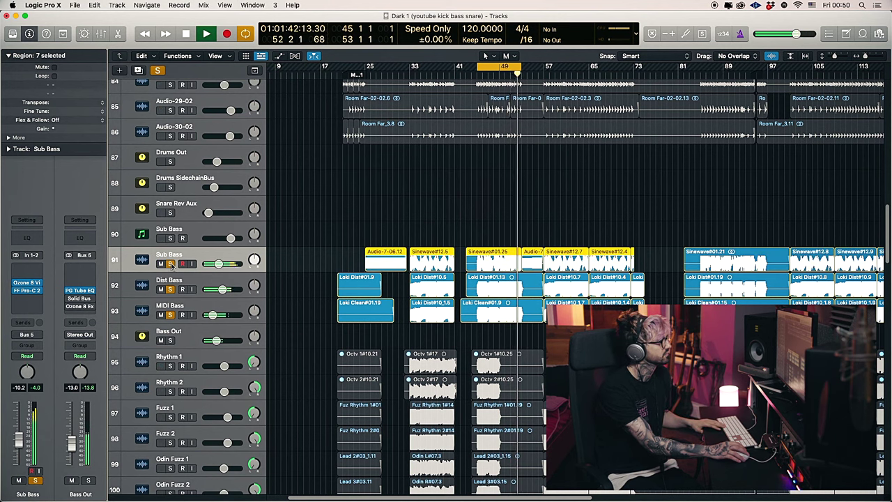
Stop playback, clear the region selection, and select the Loki Dist#01.13 region on the Dist Bass track.
key("space")
left_click(429, 208)
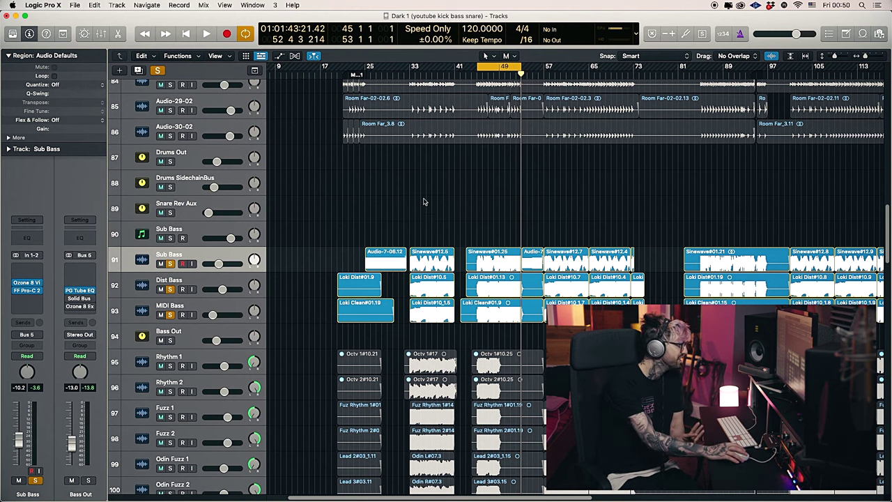
left_click(492, 278)
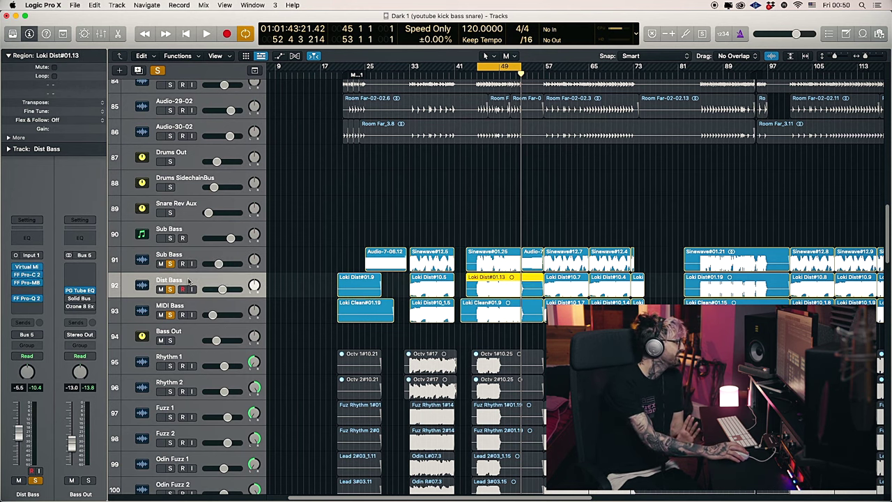
Open Pro-Q 2 and Pro-MB on the Dist Bass track to examine their low-end processing, and examine Pro-C 2 on the Sub Bass audio track.
left_click(26, 268)
left_click(27, 269)
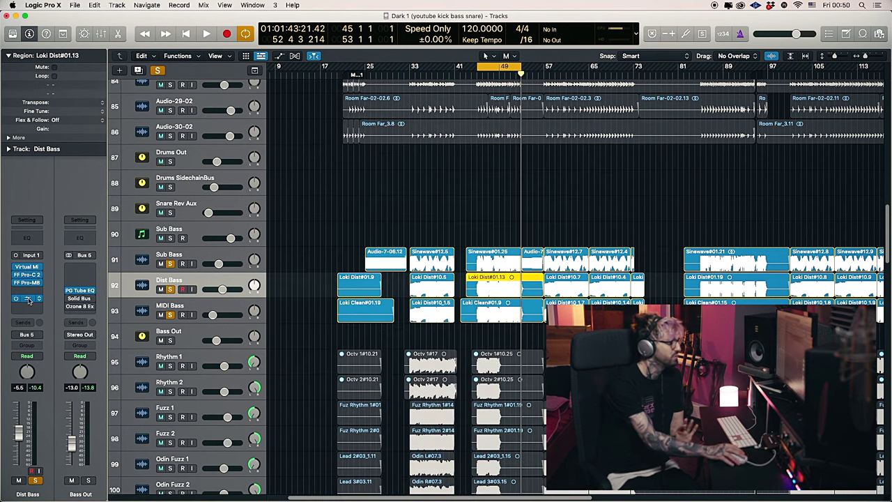
left_click(26, 298)
left_click(26, 282)
left_click_drag(470, 142, 536, 151)
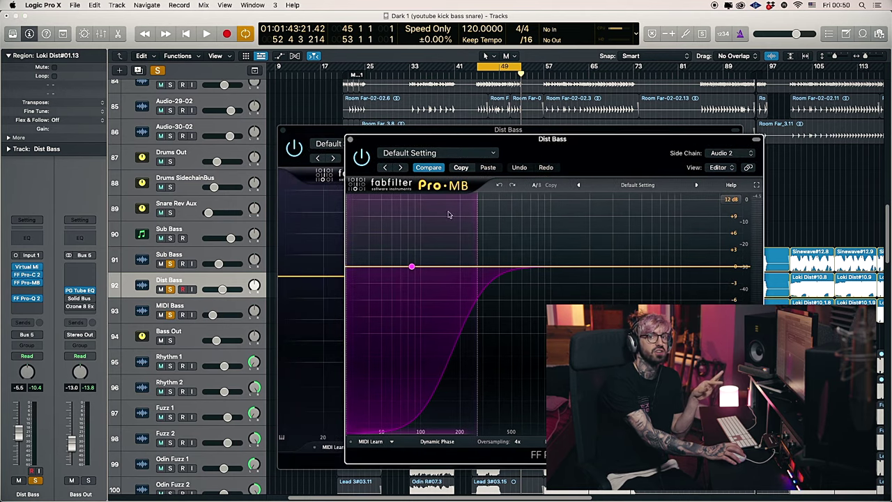
mouse_move(413, 268)
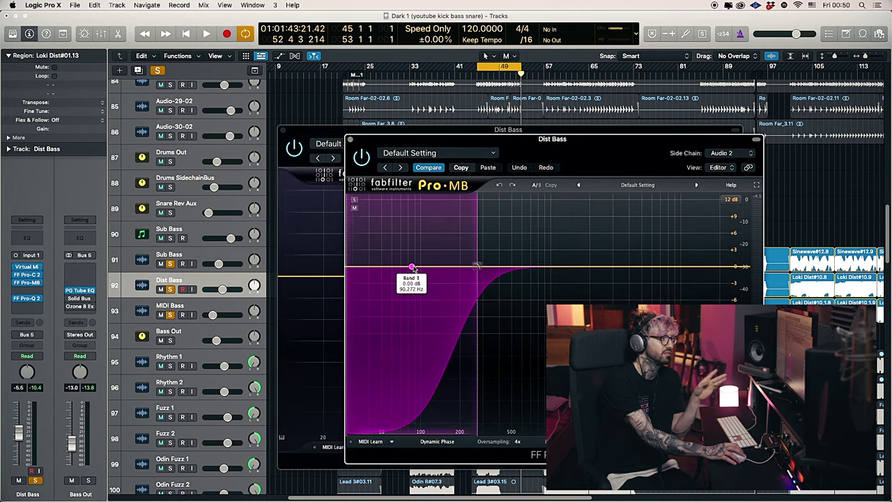
key("Up")
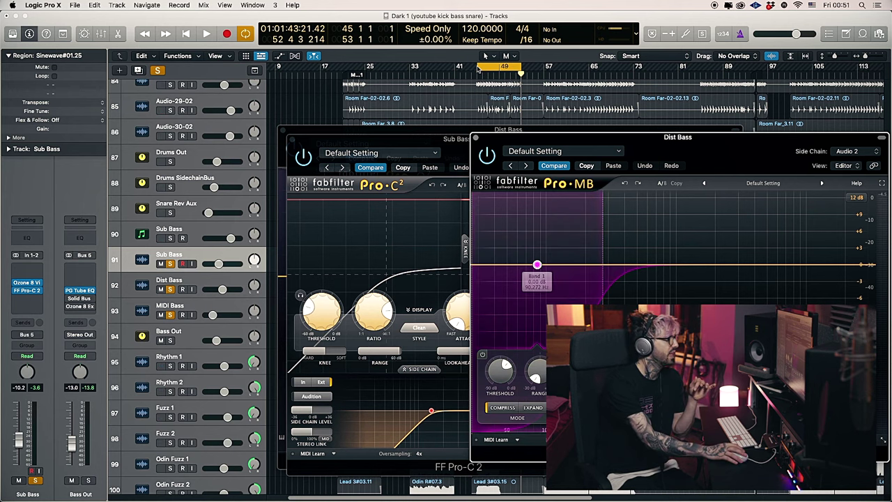
left_click(392, 143)
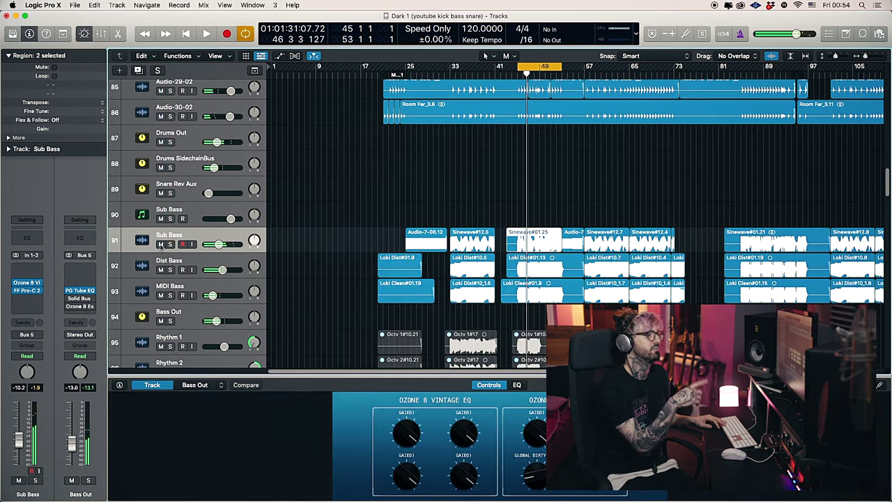
Play the full mix from bar 45, mute the Sub Bass audio track to compare without the layers, and stop playback.
key("space")
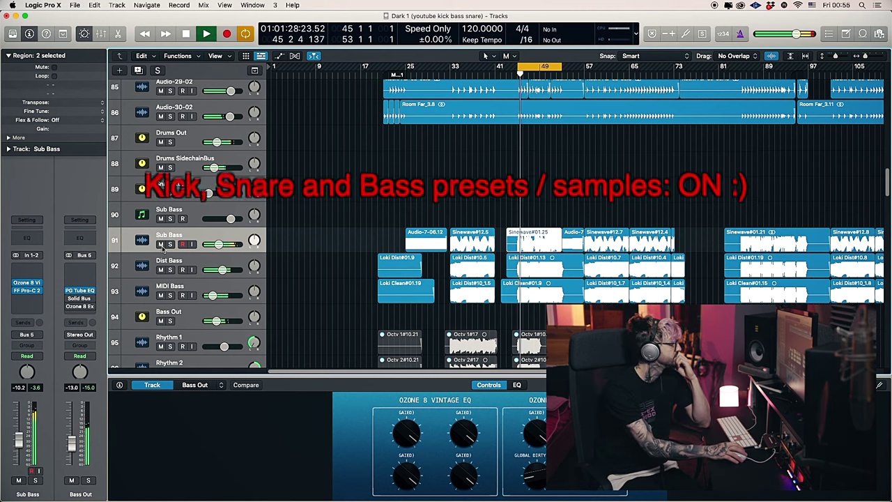
left_click(161, 245)
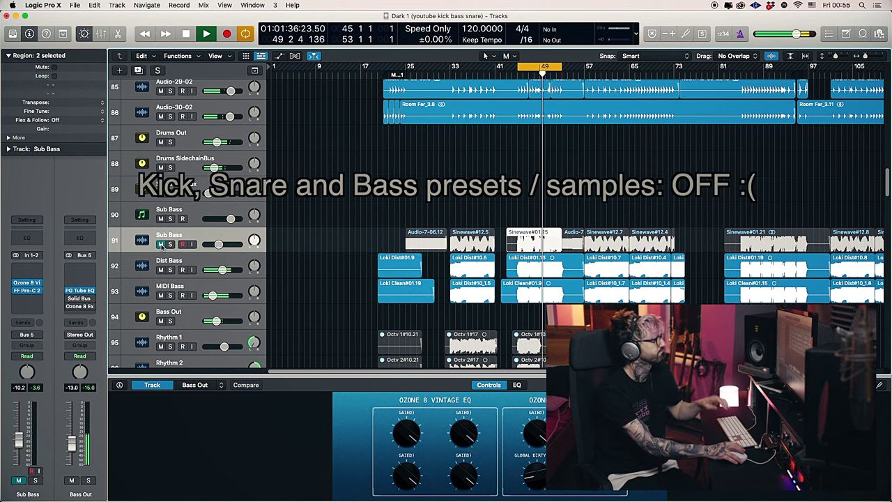
scroll(382, 208, "up", 4)
scroll(383, 208, "up", 8)
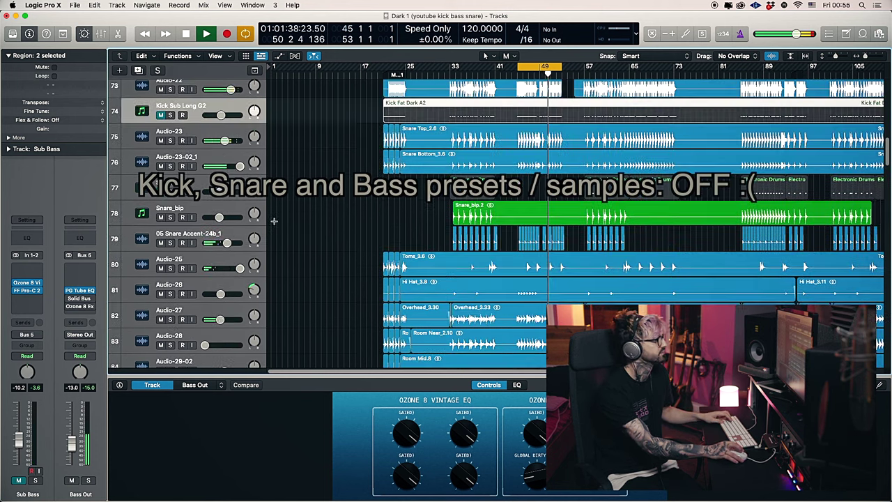
key("space")
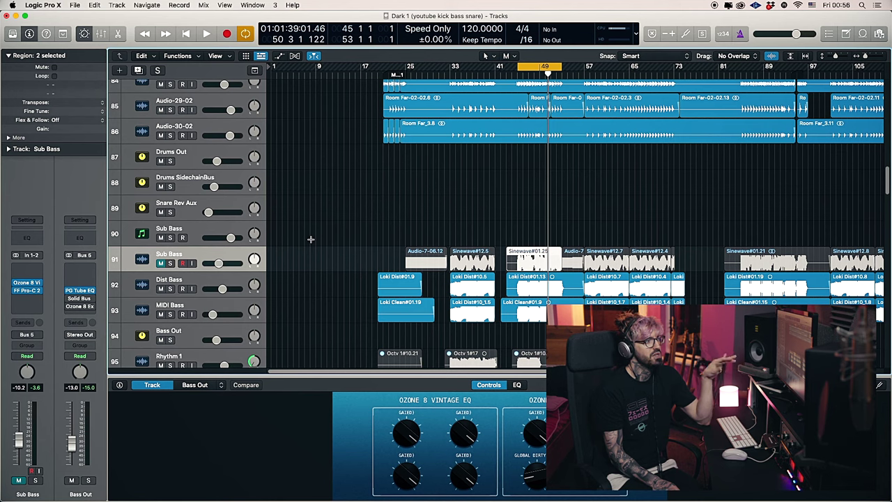